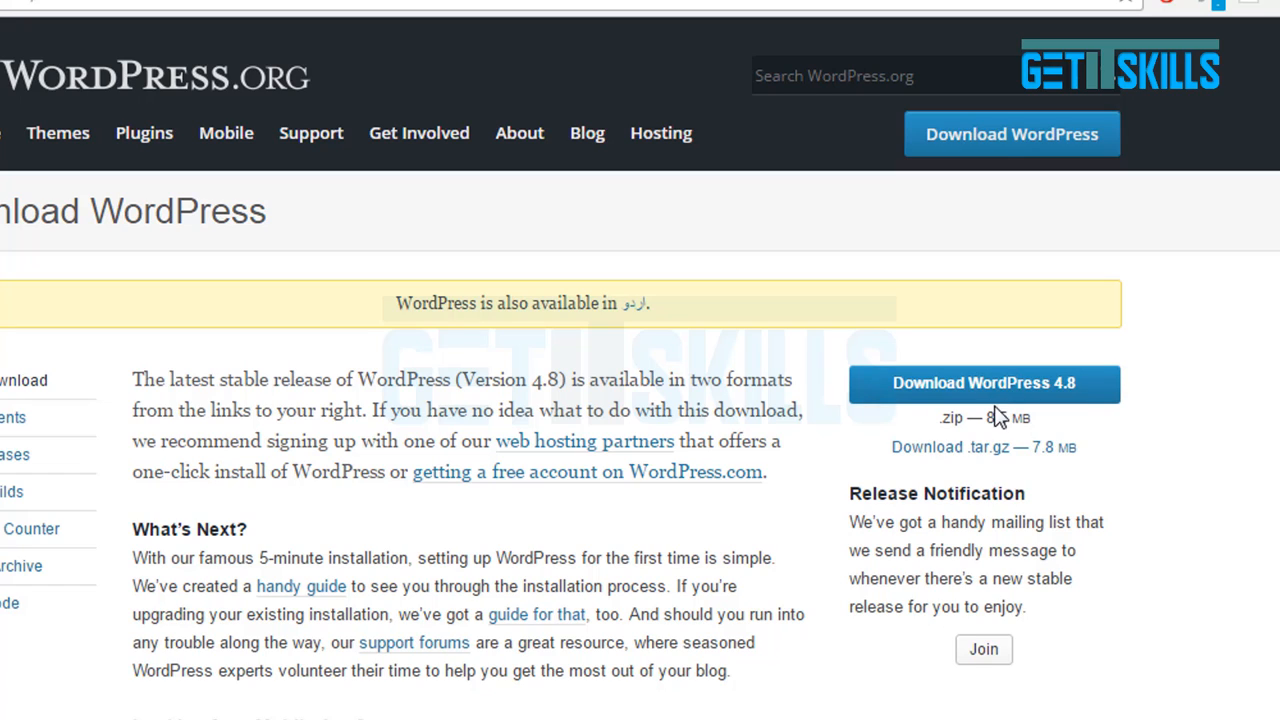
Download the WordPress 4.8 zip and show the downloaded file in its Downloads folder.
click(990, 390)
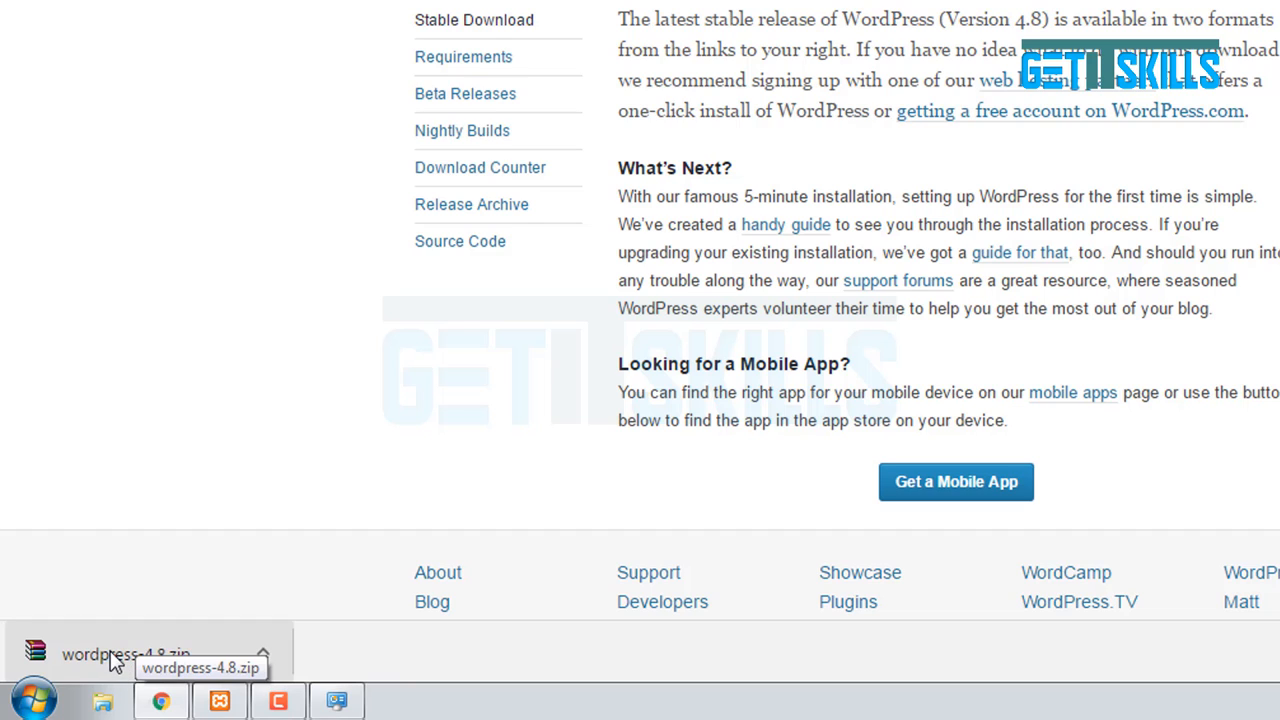
right_click(113, 658)
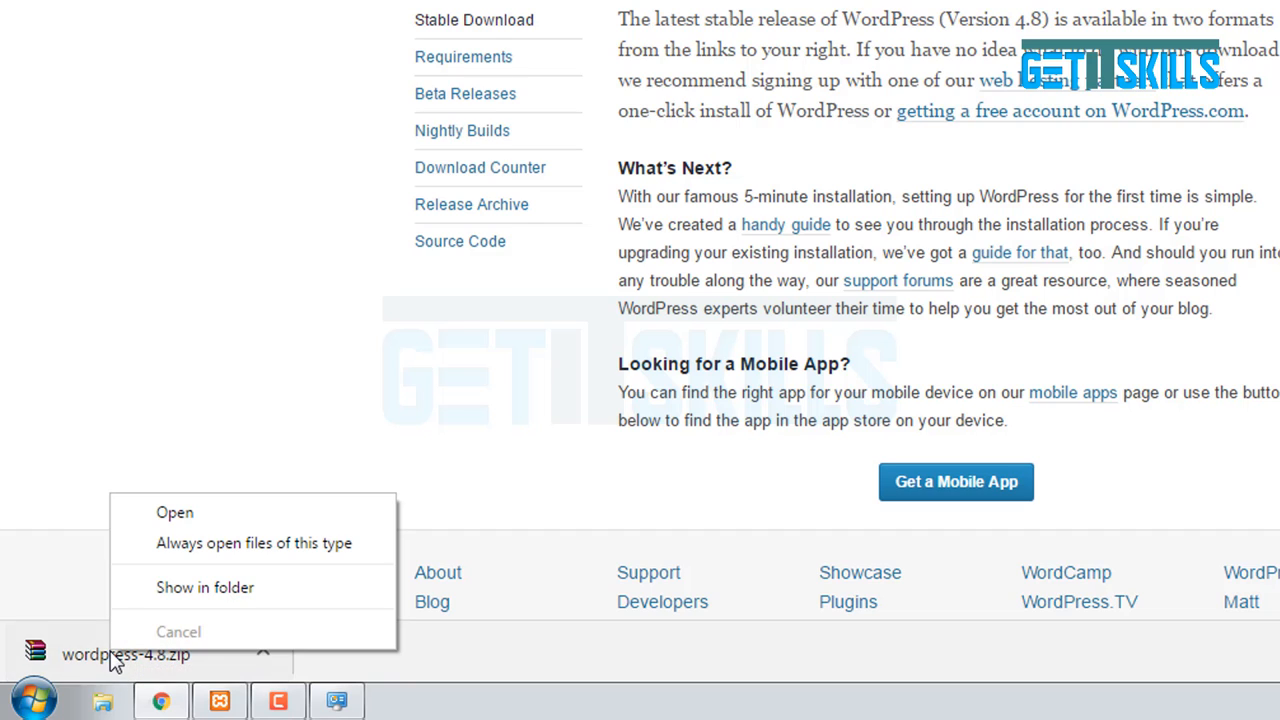
click(175, 590)
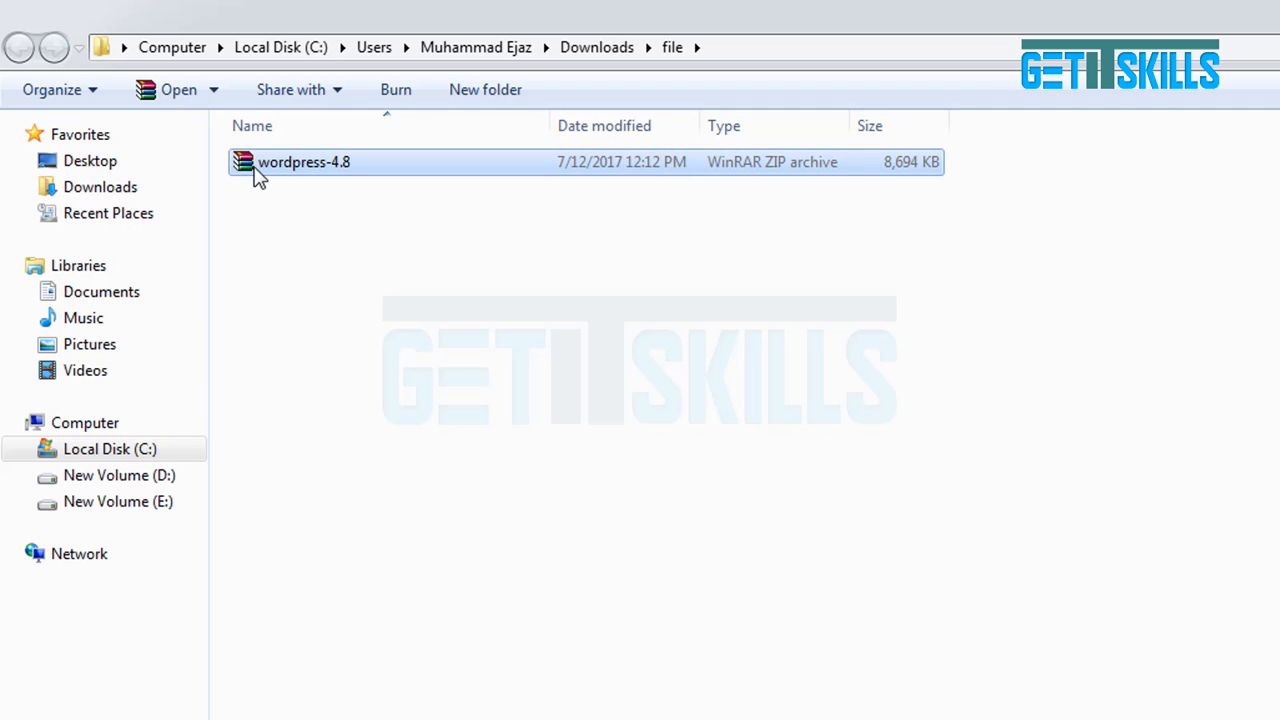
Extract wordpress-4.8.zip into the current folder with WinRAR and select the resulting wordpress folder.
right_click(258, 177)
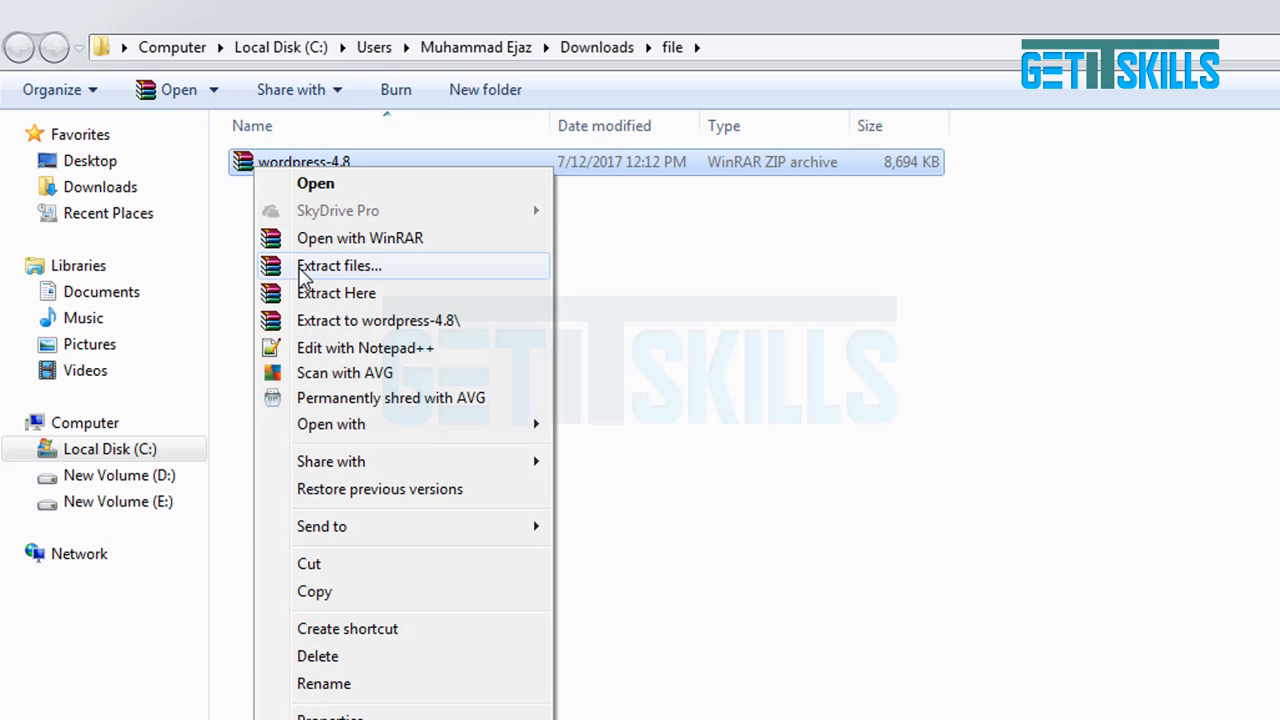
click(306, 293)
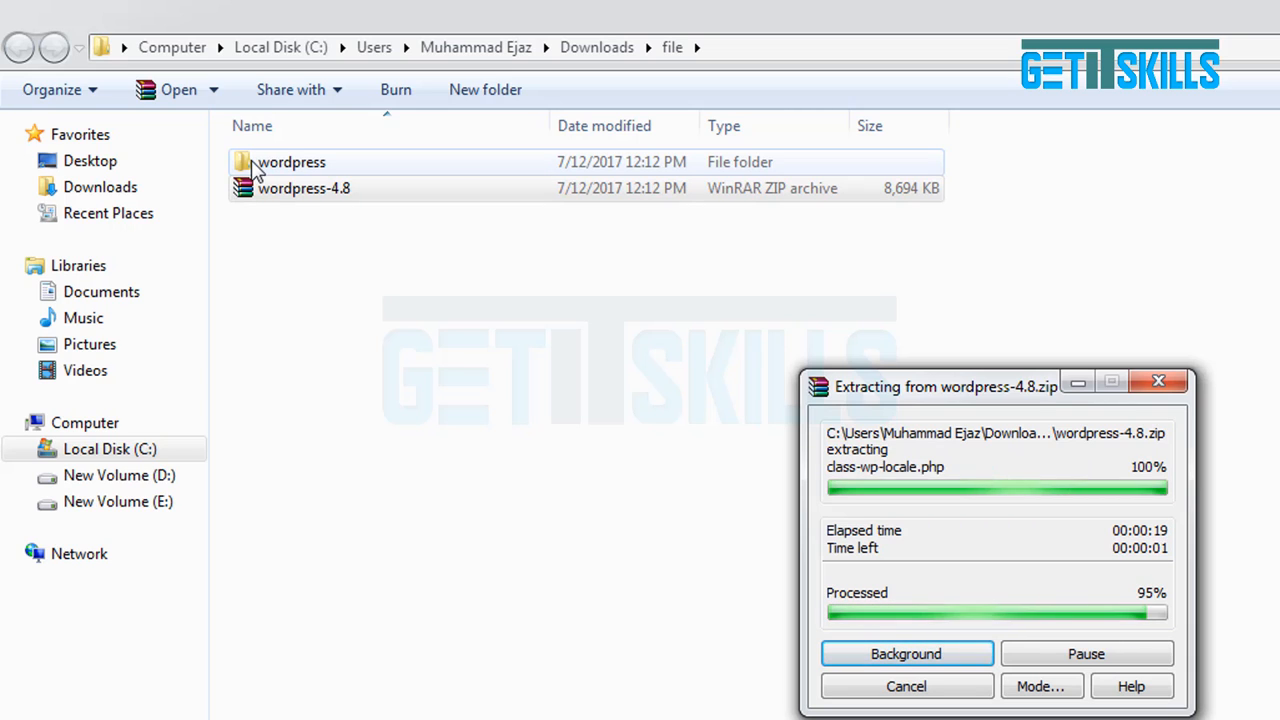
click(255, 168)
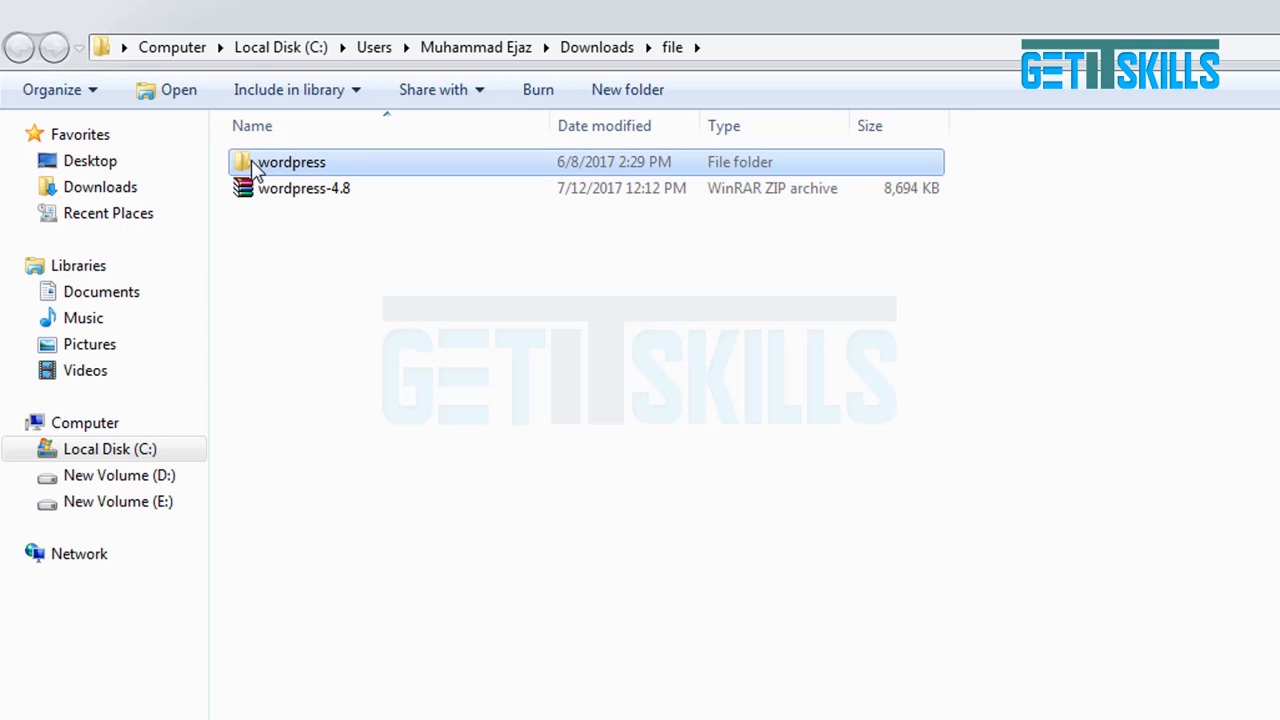
Inspect the extracted wordpress folder's contents, then bring up XAMPP Control Panel.
double_click(244, 168)
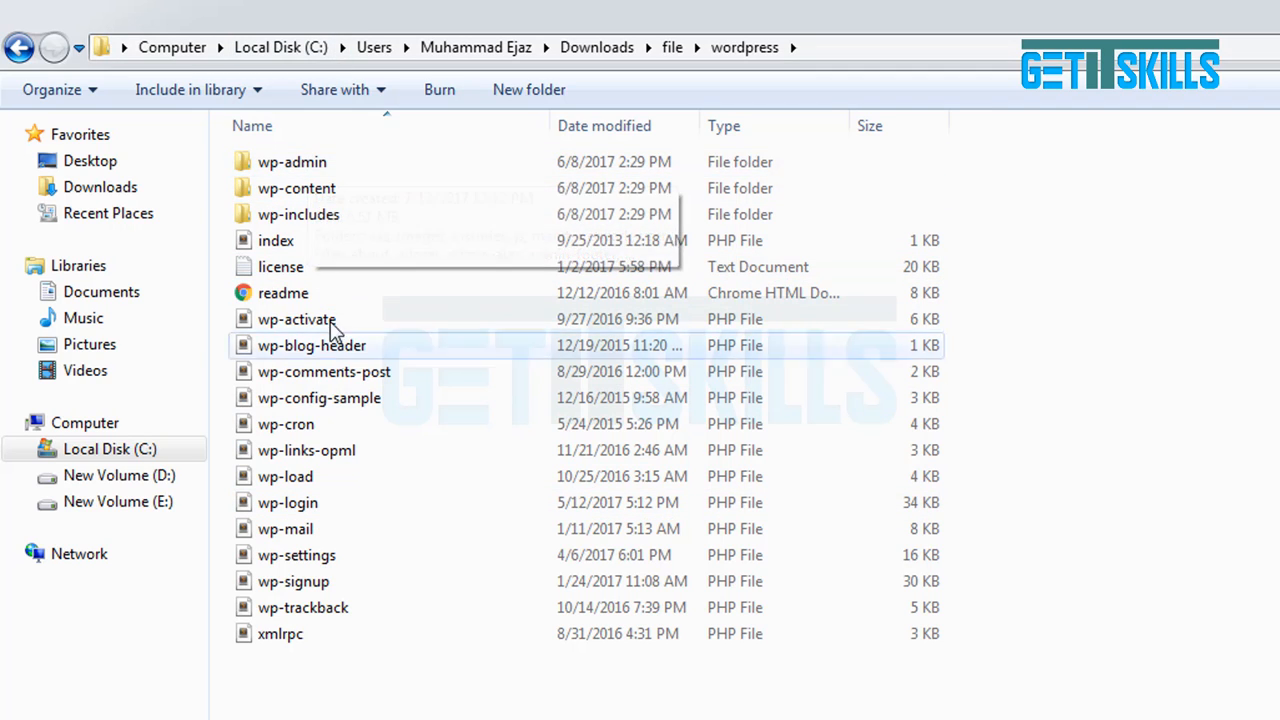
key(BackSpace)
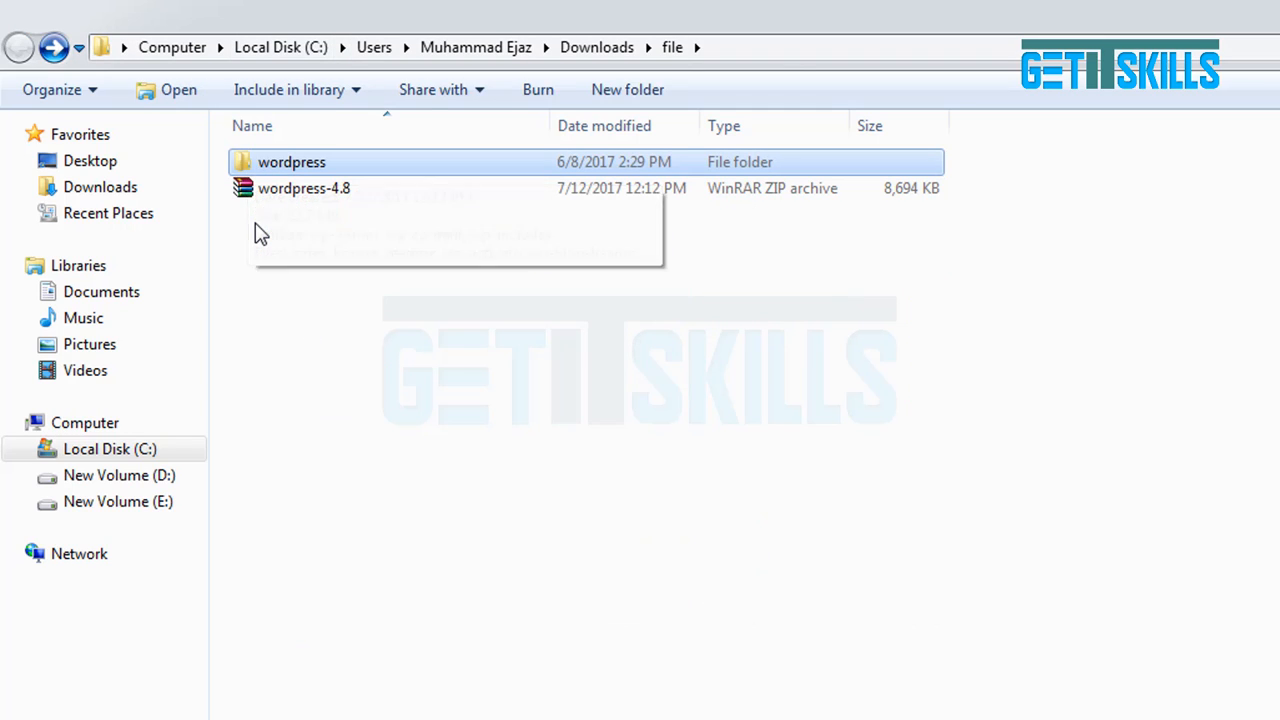
click(287, 300)
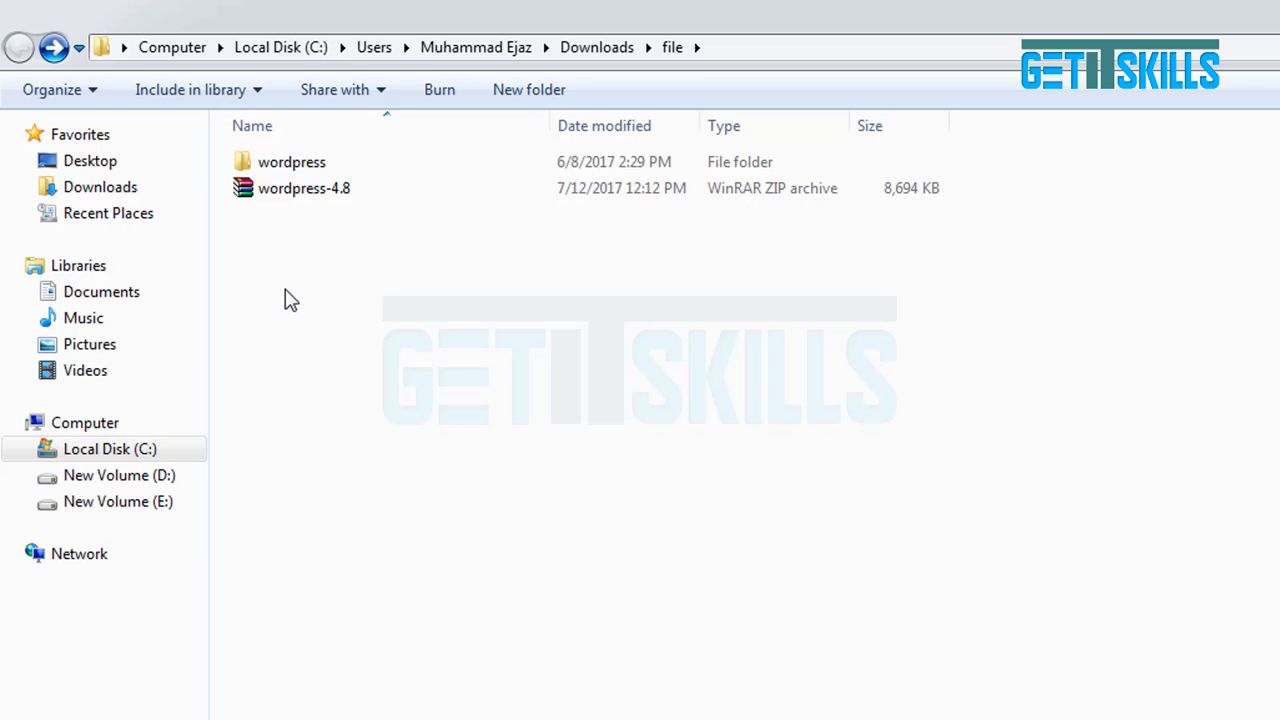
click(252, 172)
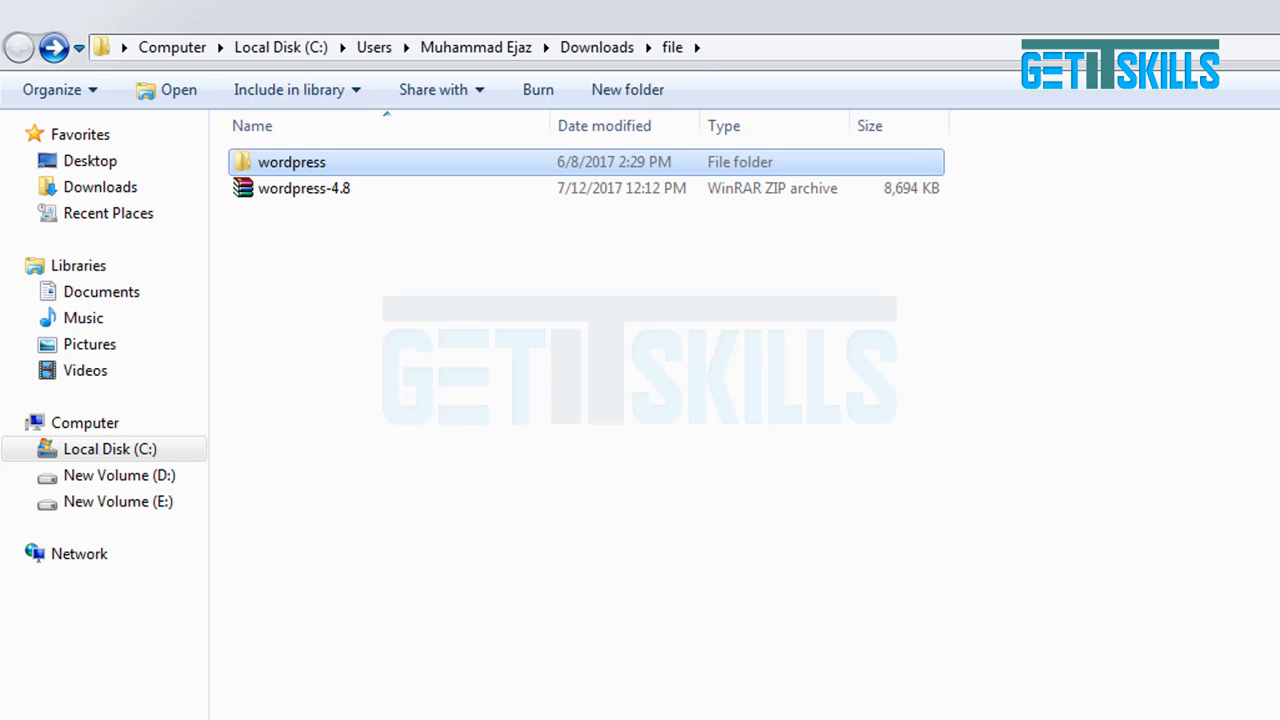
click(600, 718)
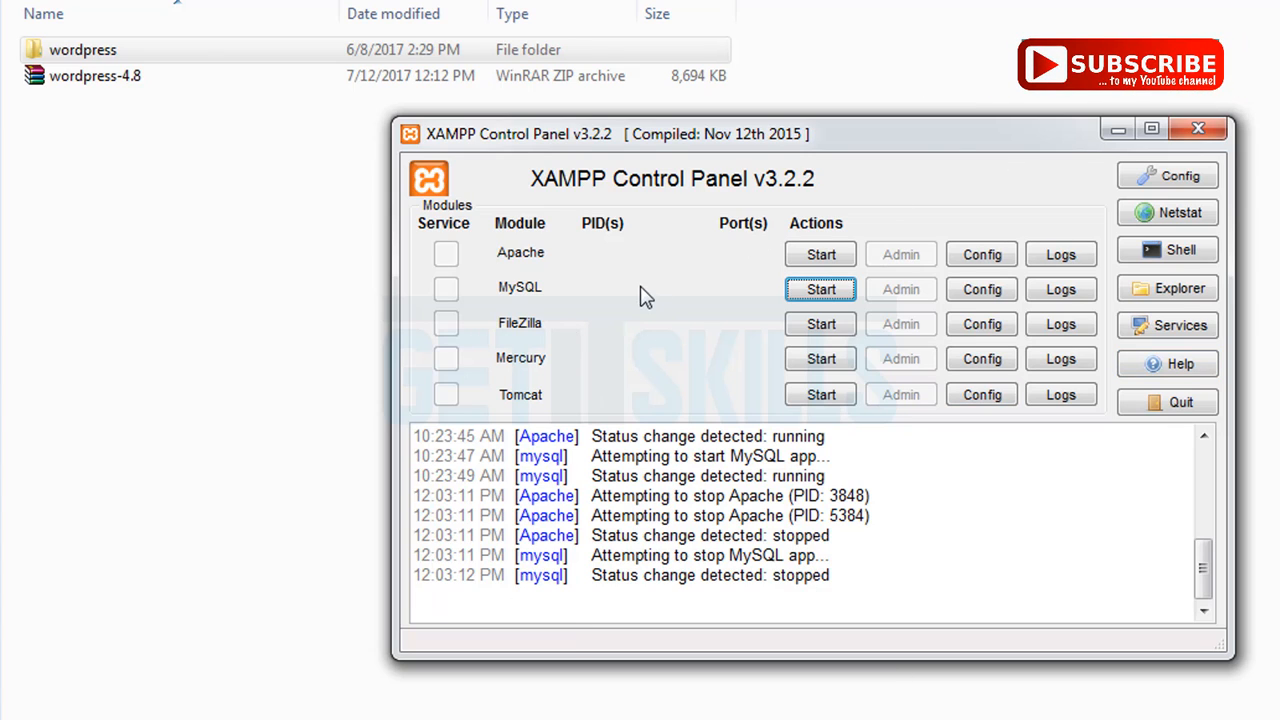
Start the Apache and MySQL servers in XAMPP, then return to the Explorer folder.
click(808, 255)
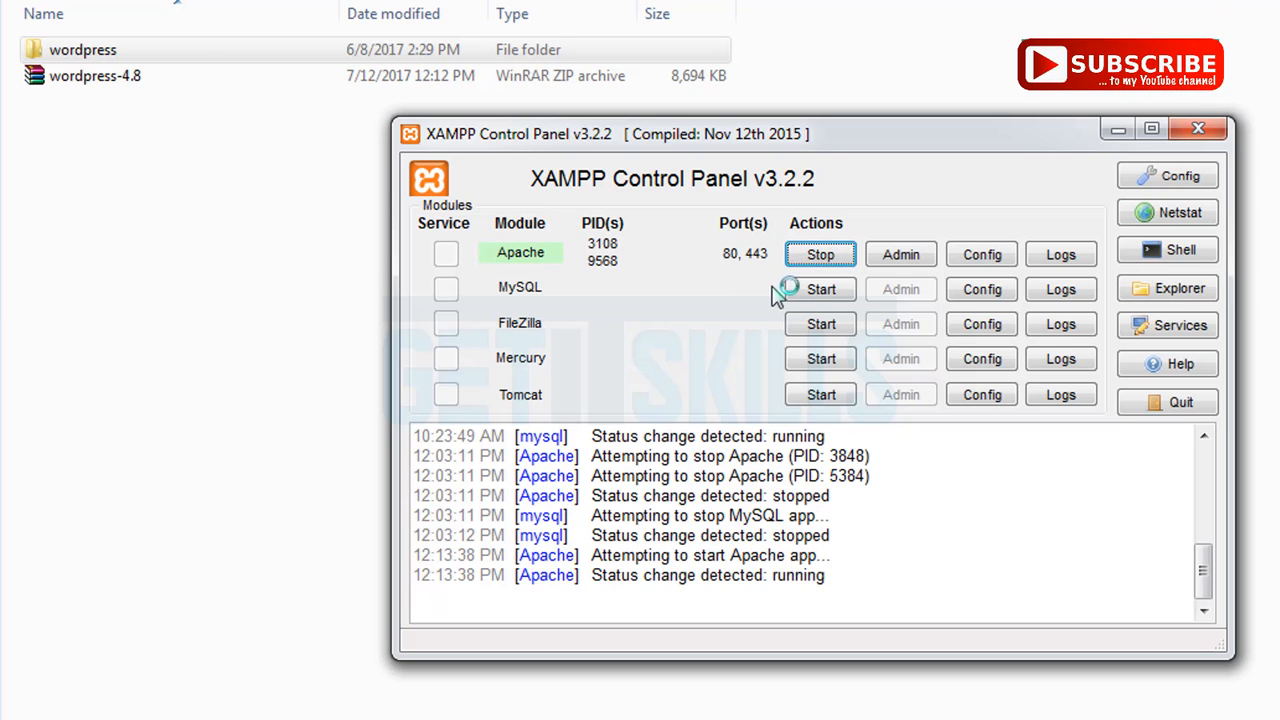
click(810, 291)
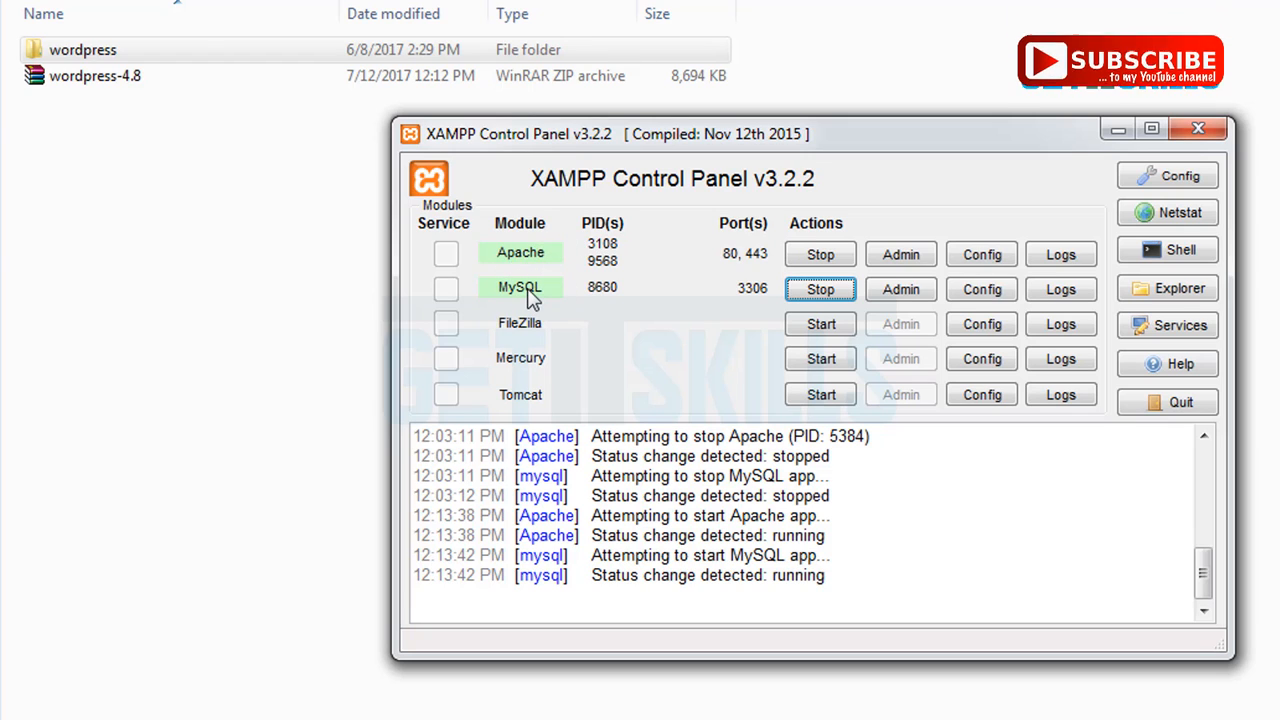
click(252, 290)
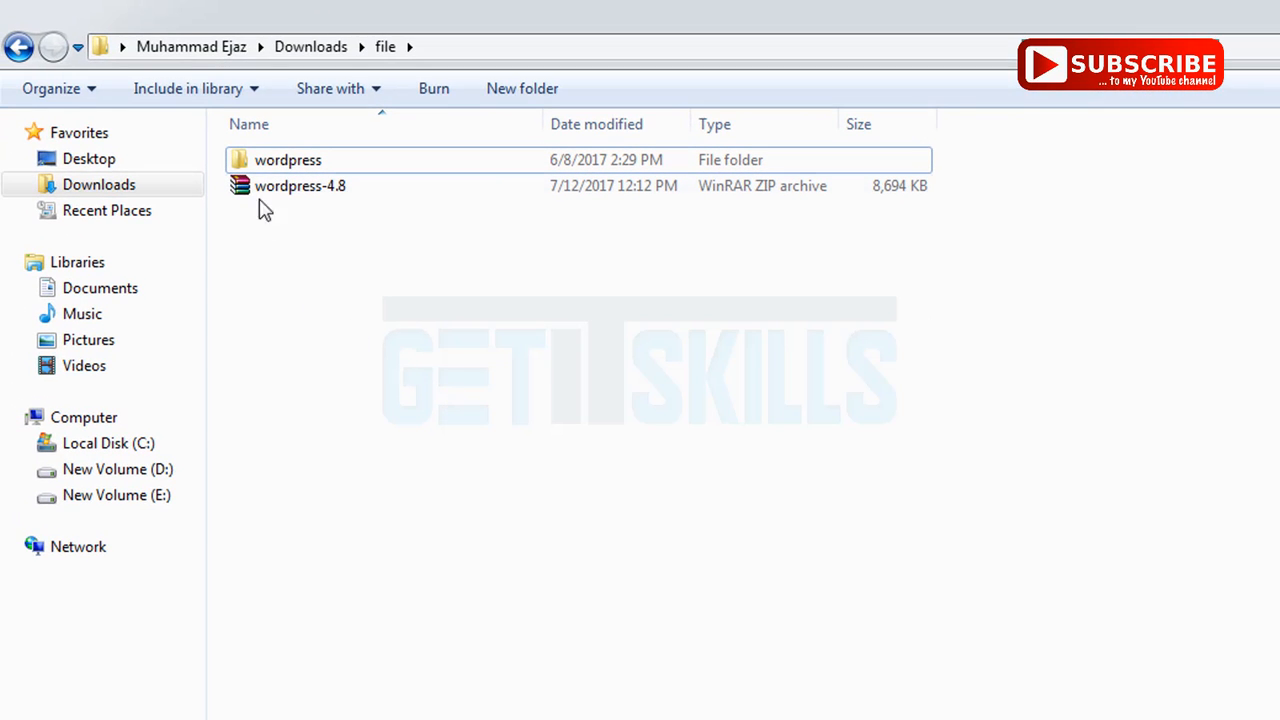
Copy the wordpress folder into E:\xampp\htdocs and open the copied folder.
click(252, 170)
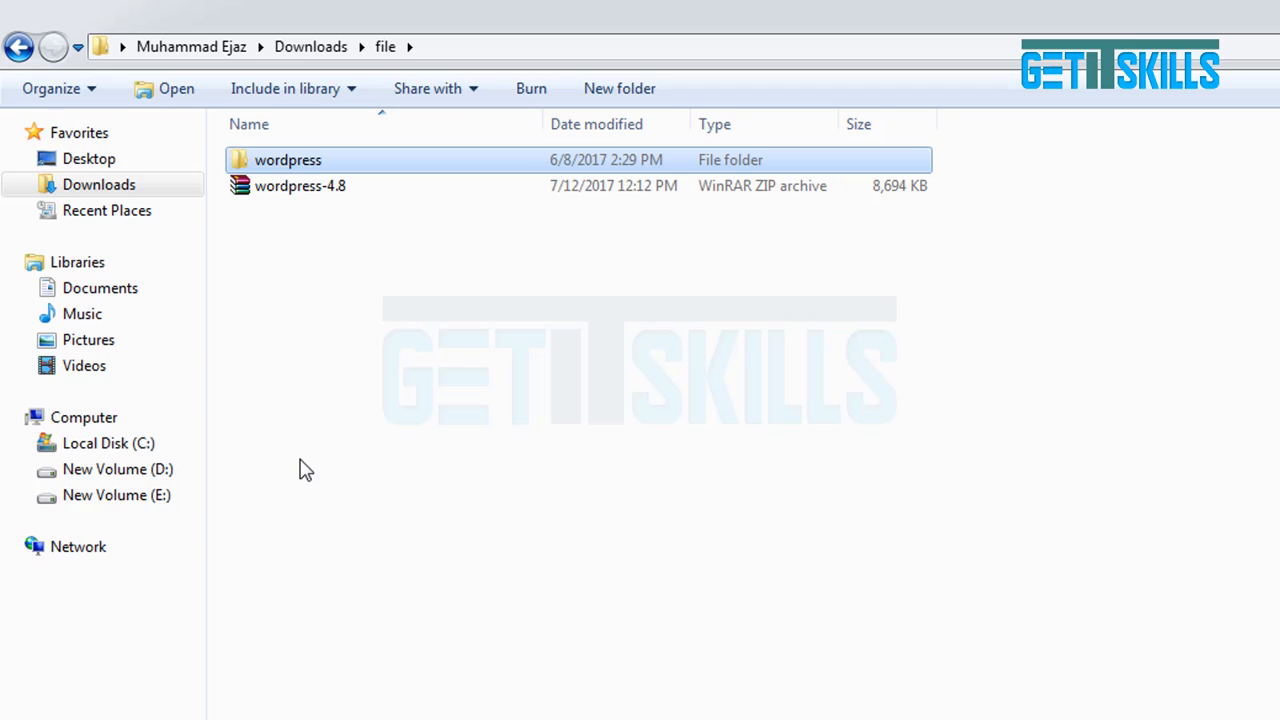
click(115, 508)
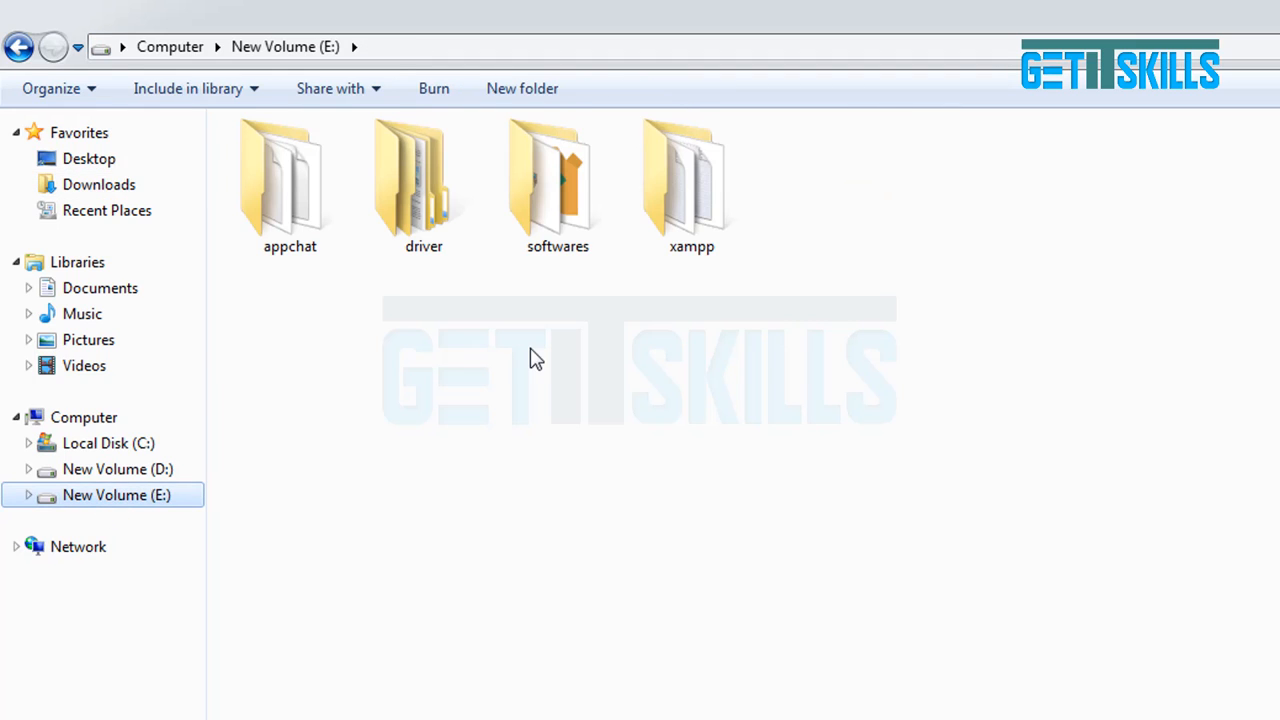
click(710, 198)
double_click(710, 198)
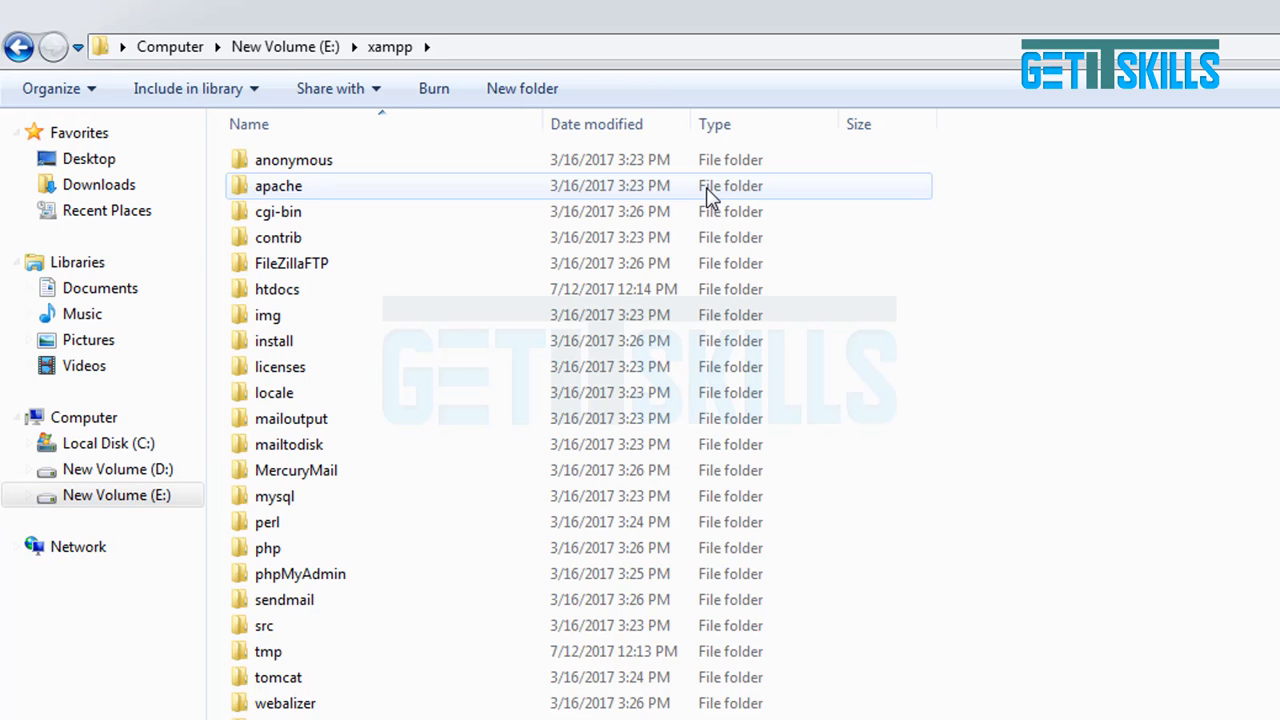
double_click(315, 295)
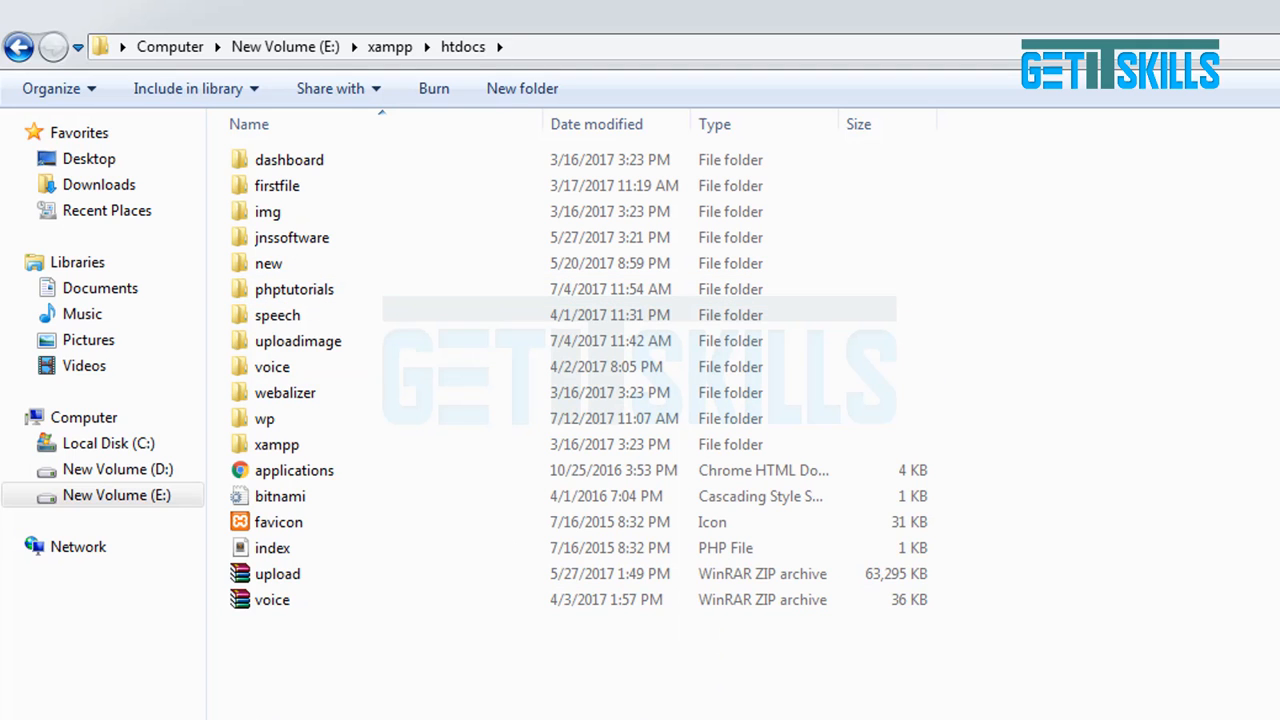
key(ctrl+v)
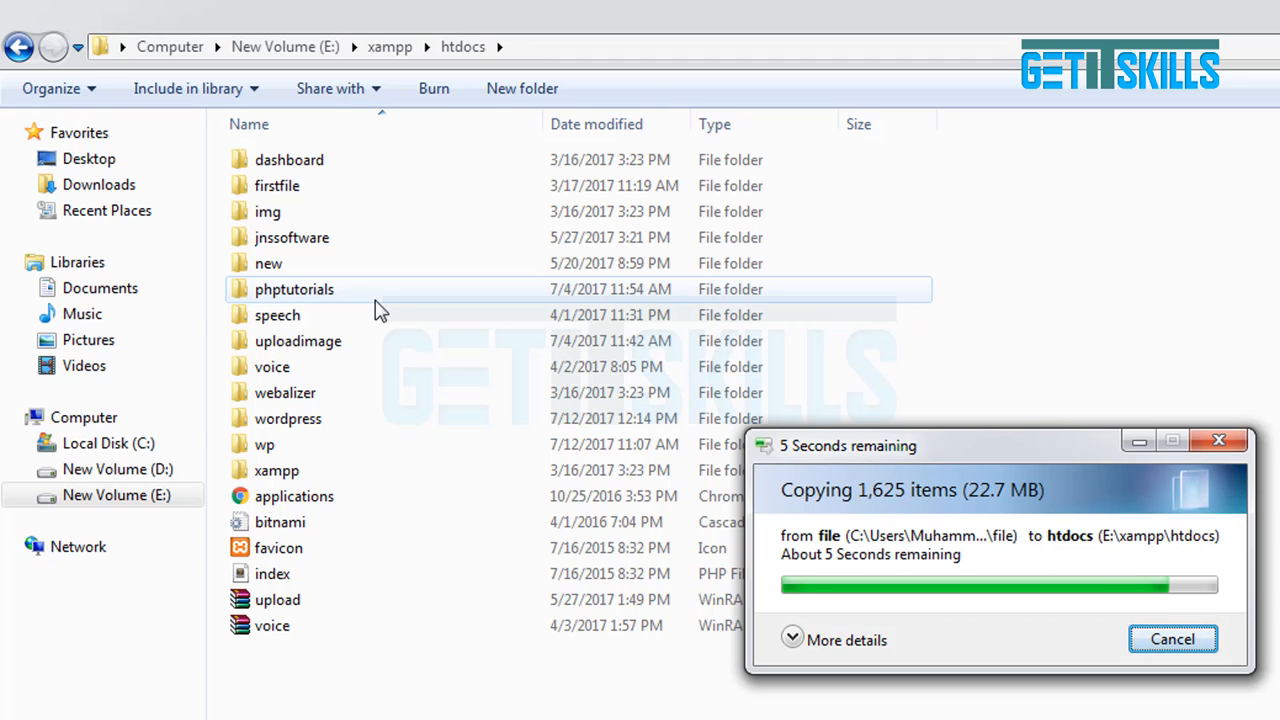
click(390, 418)
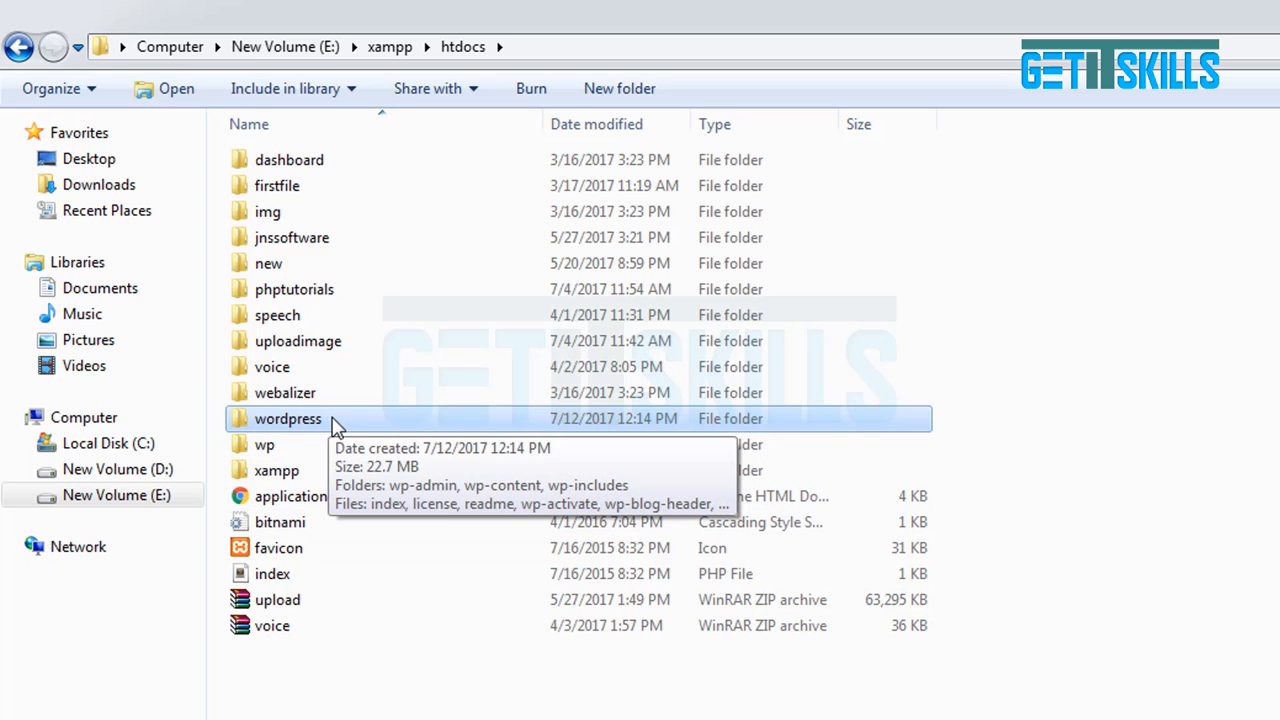
double_click(335, 420)
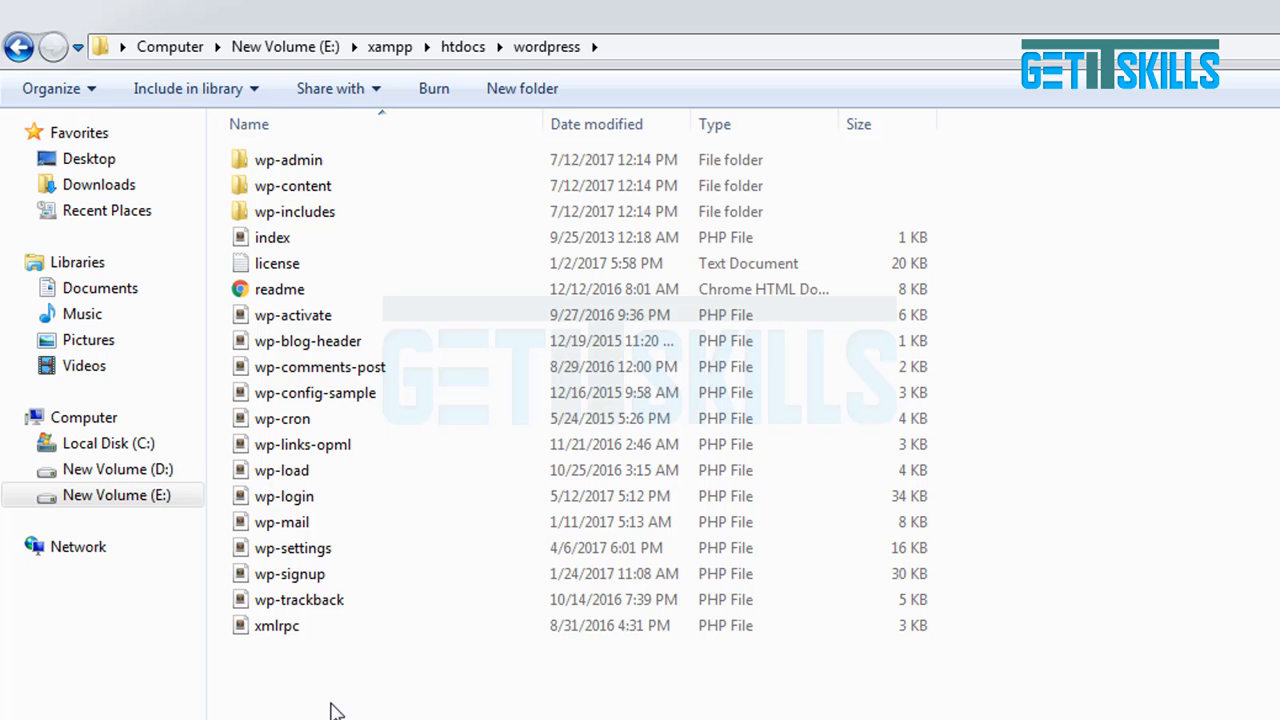
Load localhost/wordpress in a new Chrome tab to reach the setup language page.
click(740, 717)
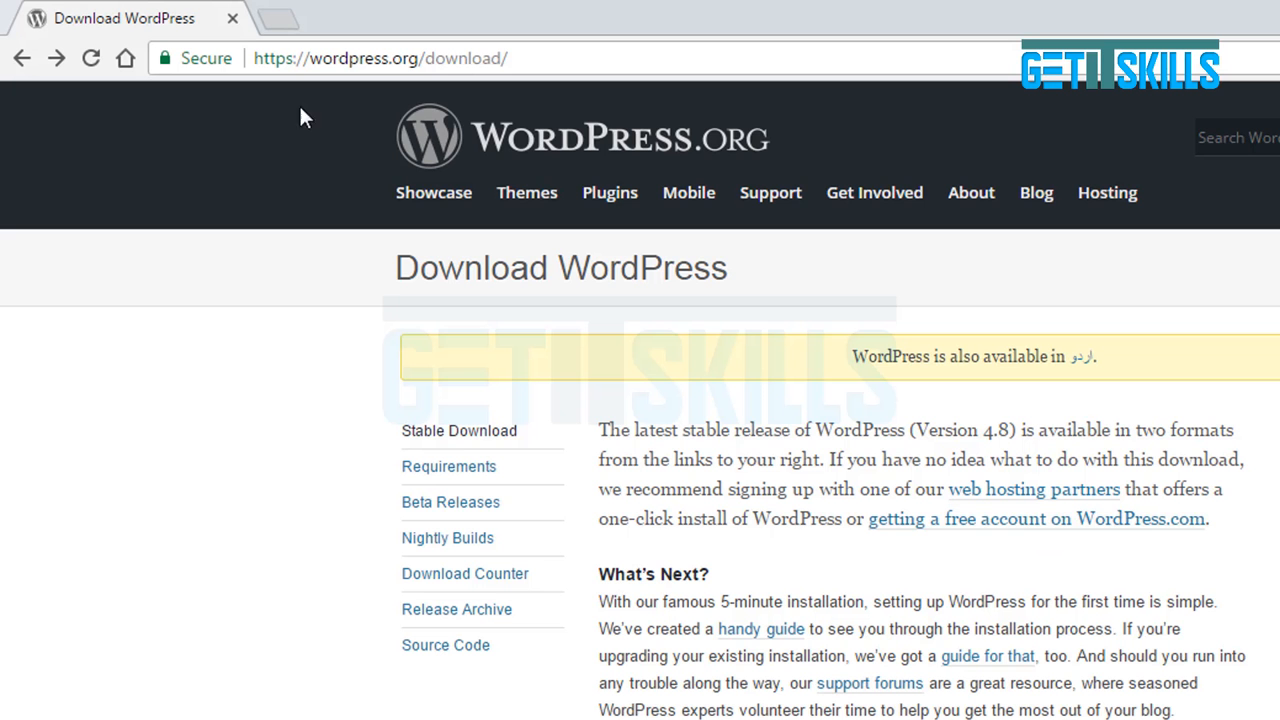
click(278, 18)
text(localhost/phpmyadmi)
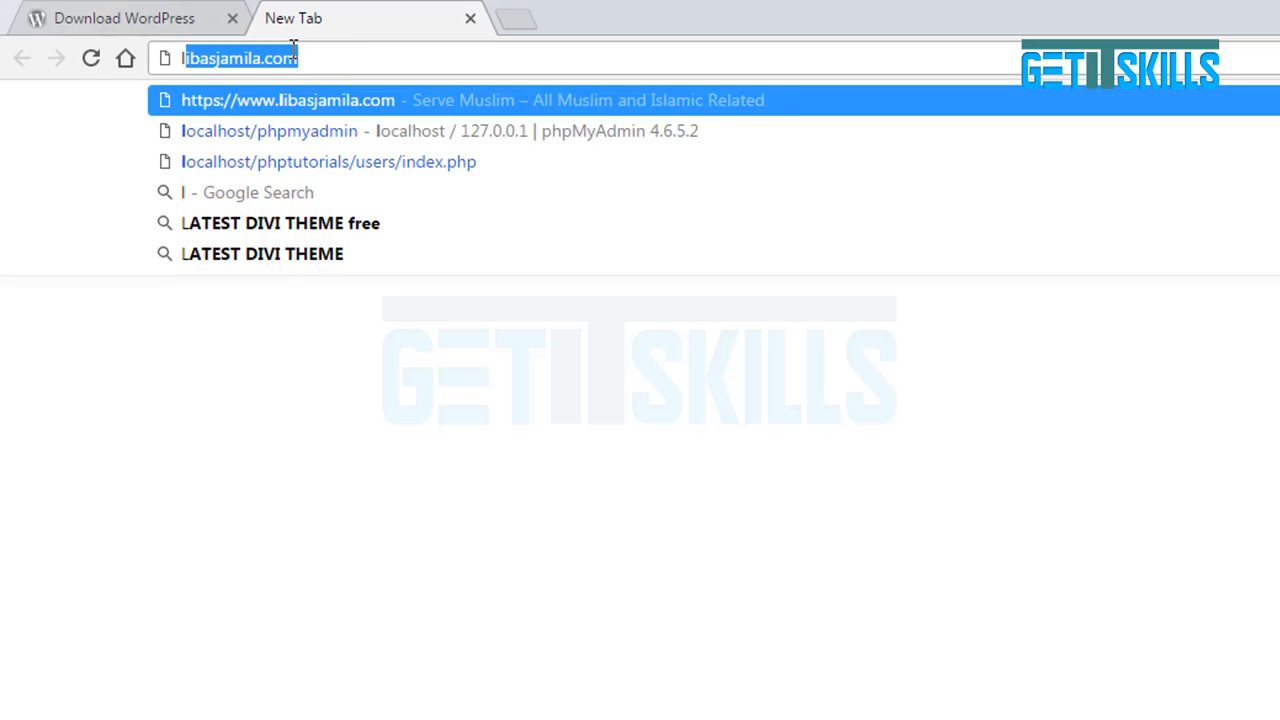
key(BackSpace)
key(BackSpace)
key(BackSpace)
key(BackSpace)
key(BackSpace)
key(BackSpace)
key(BackSpace)
key(BackSpace)
key(BackSpace)
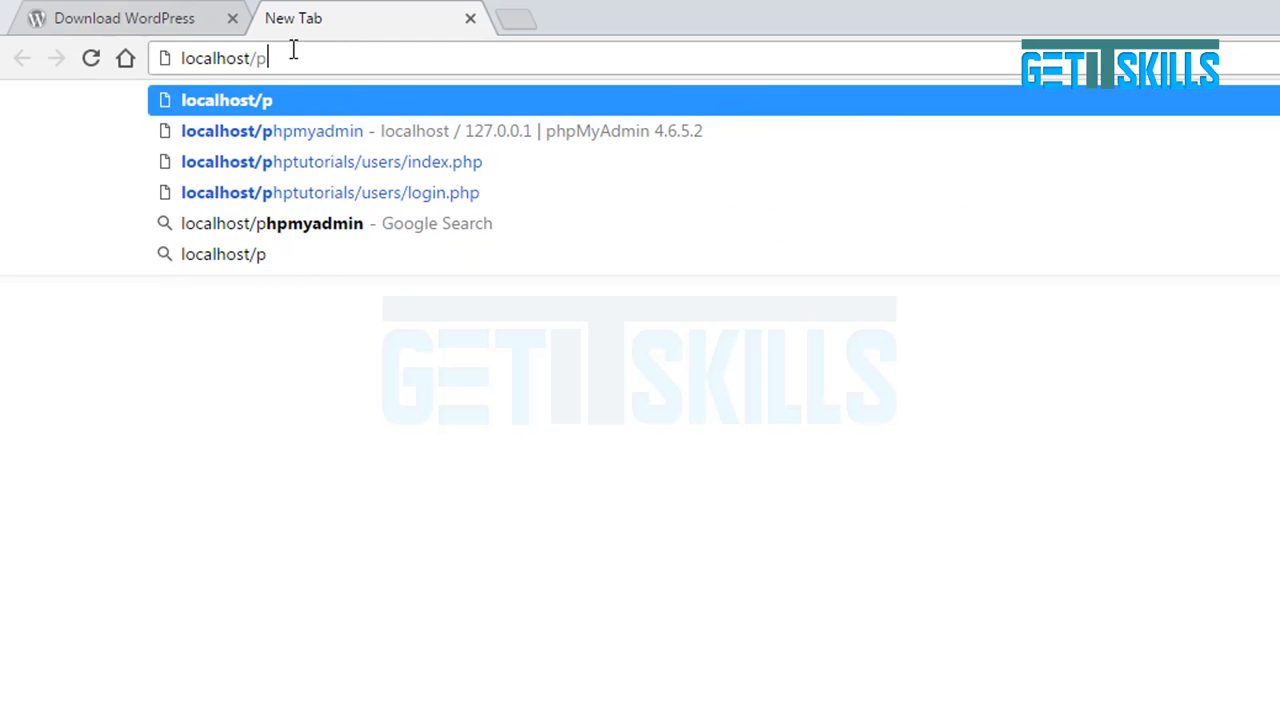
text(wordpress)
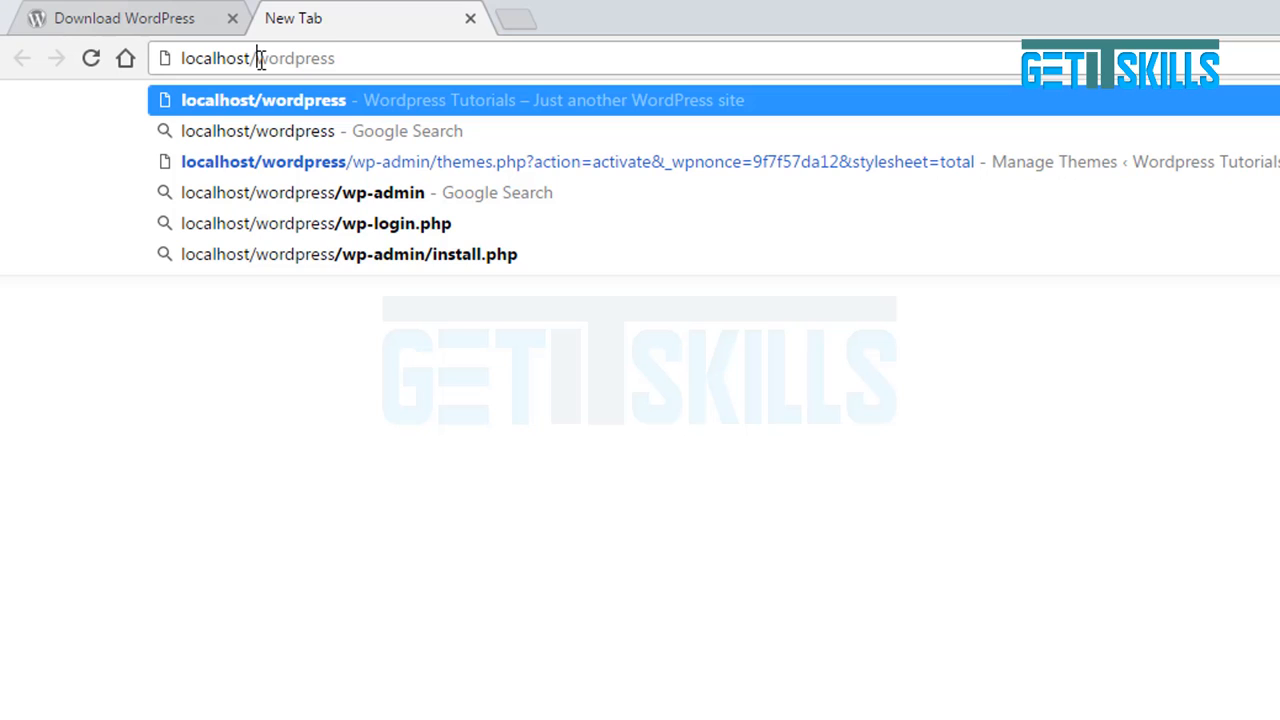
drag(259, 58, 168, 44)
click(358, 62)
click(358, 55)
key(Return)
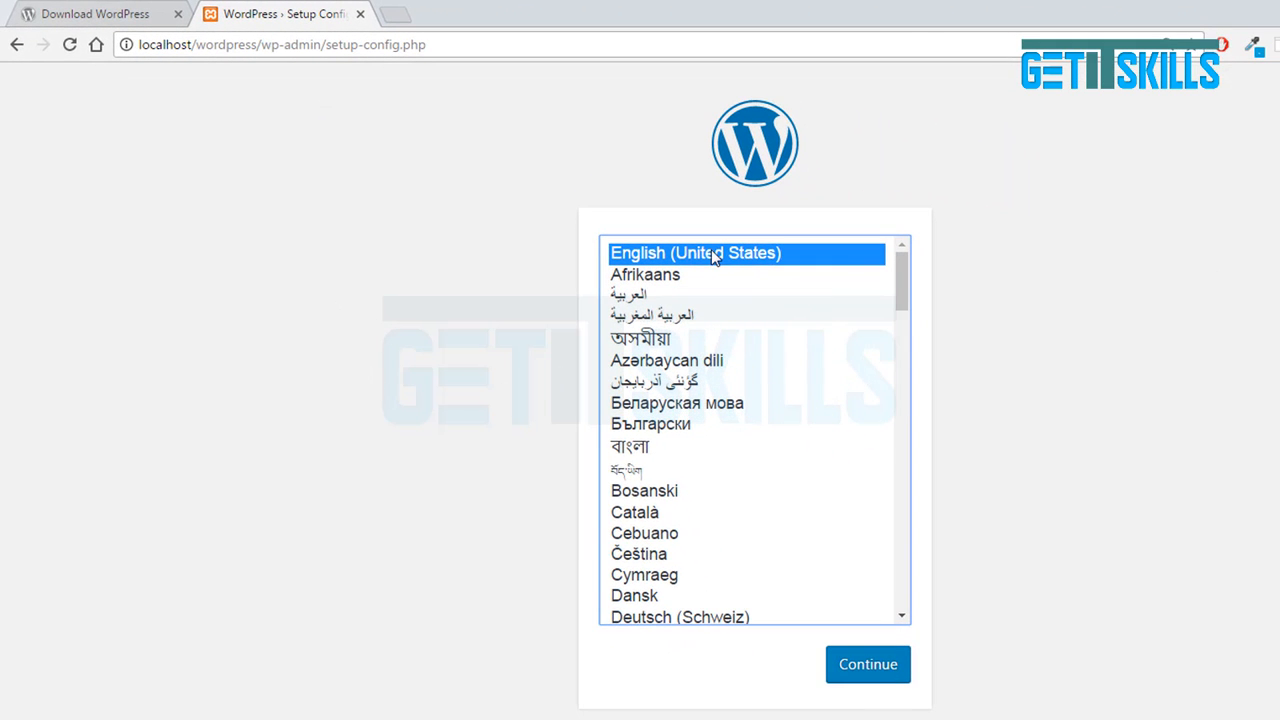
Continue with English and review the list of required database details on the welcome page.
click(857, 661)
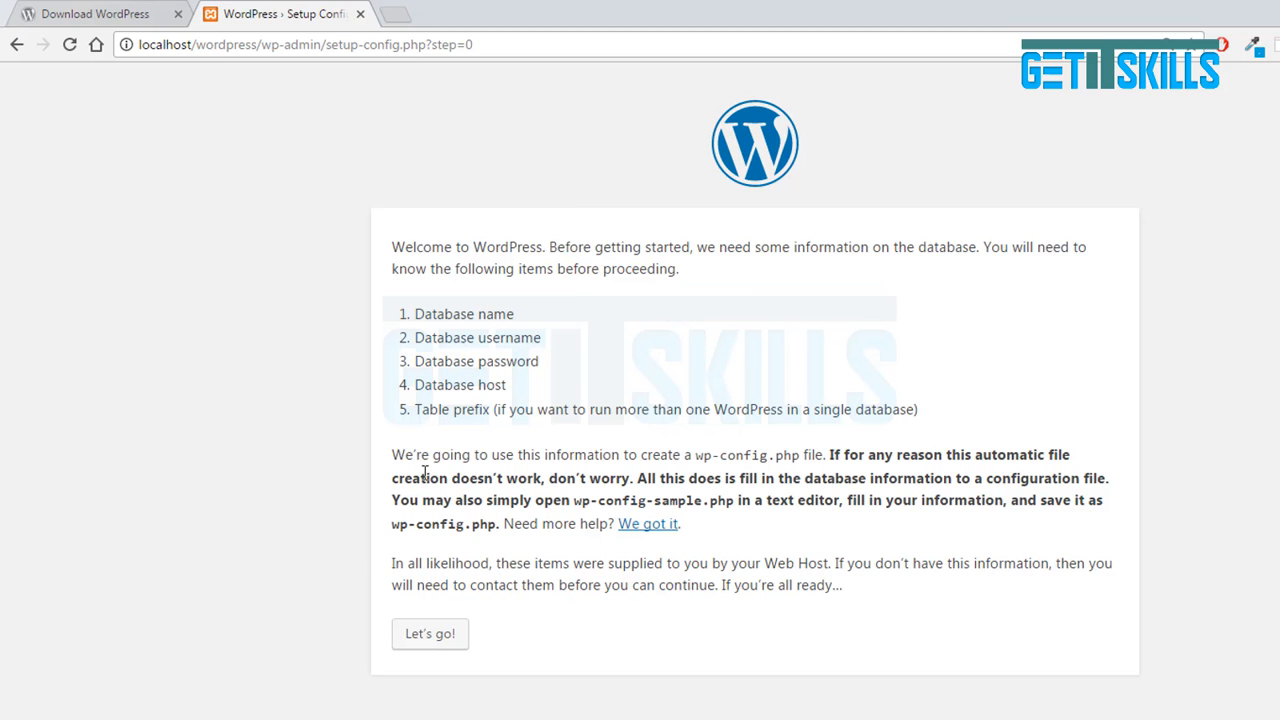
drag(416, 314, 935, 418)
click(571, 381)
drag(416, 312, 956, 417)
click(385, 628)
drag(517, 316, 414, 314)
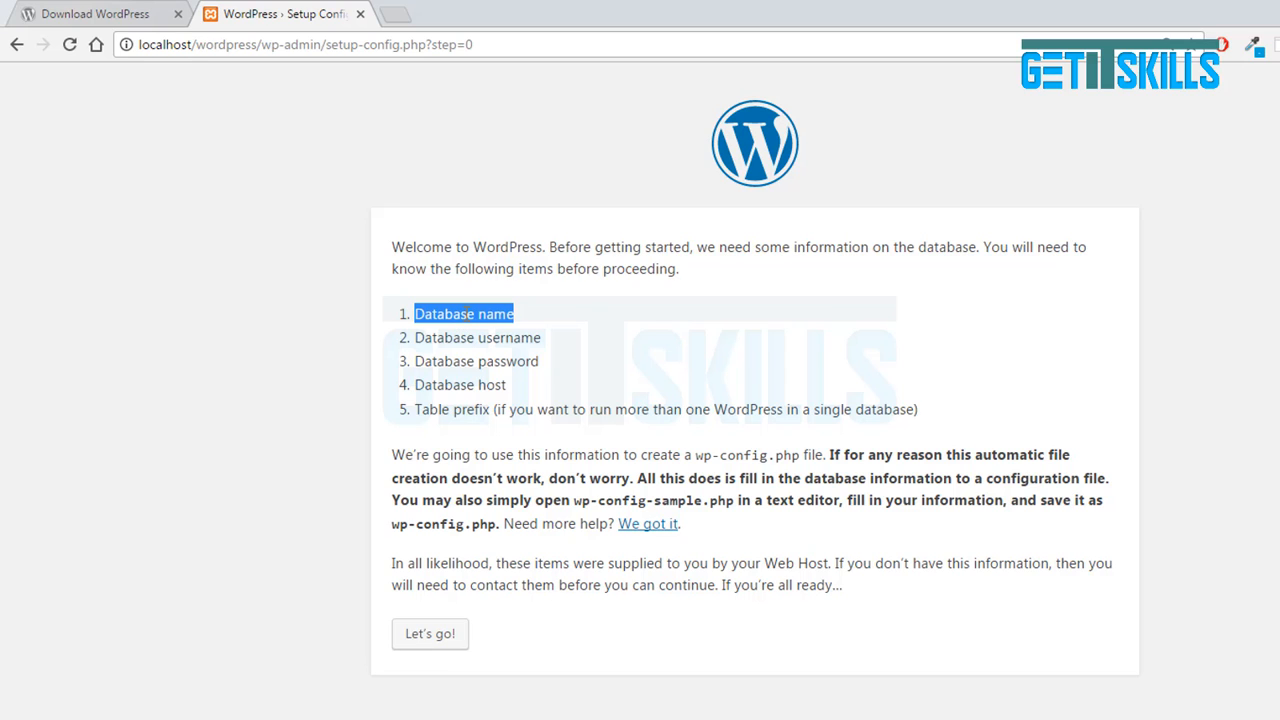
click(465, 314)
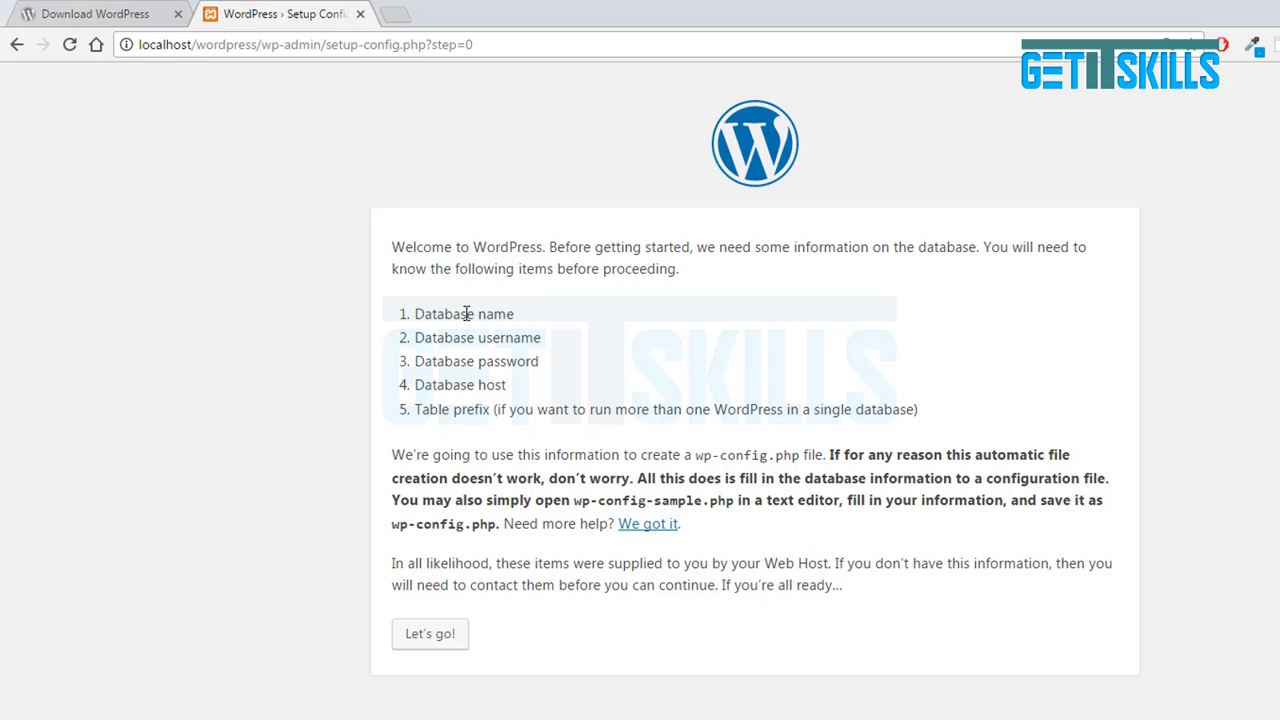
double_click(465, 314)
click(466, 314)
Open localhost/phpmyadmin in a new browser tab.
click(398, 8)
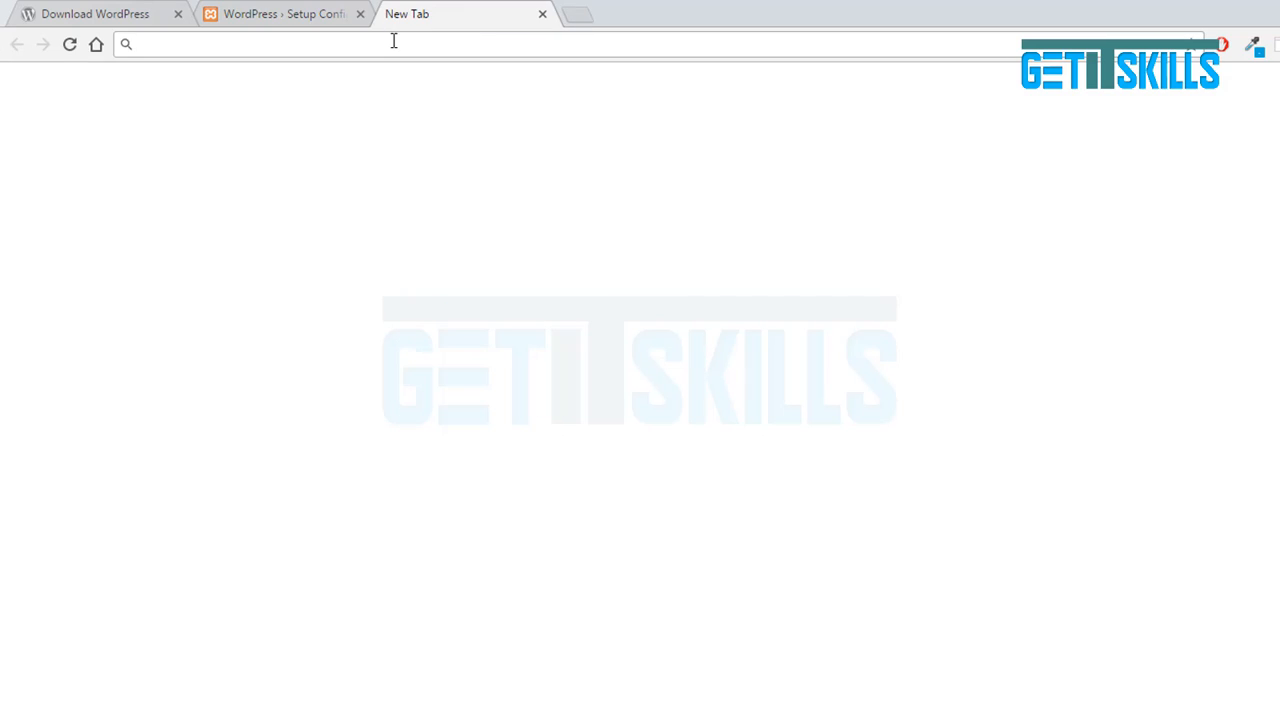
text(localhost/phpmyadmin)
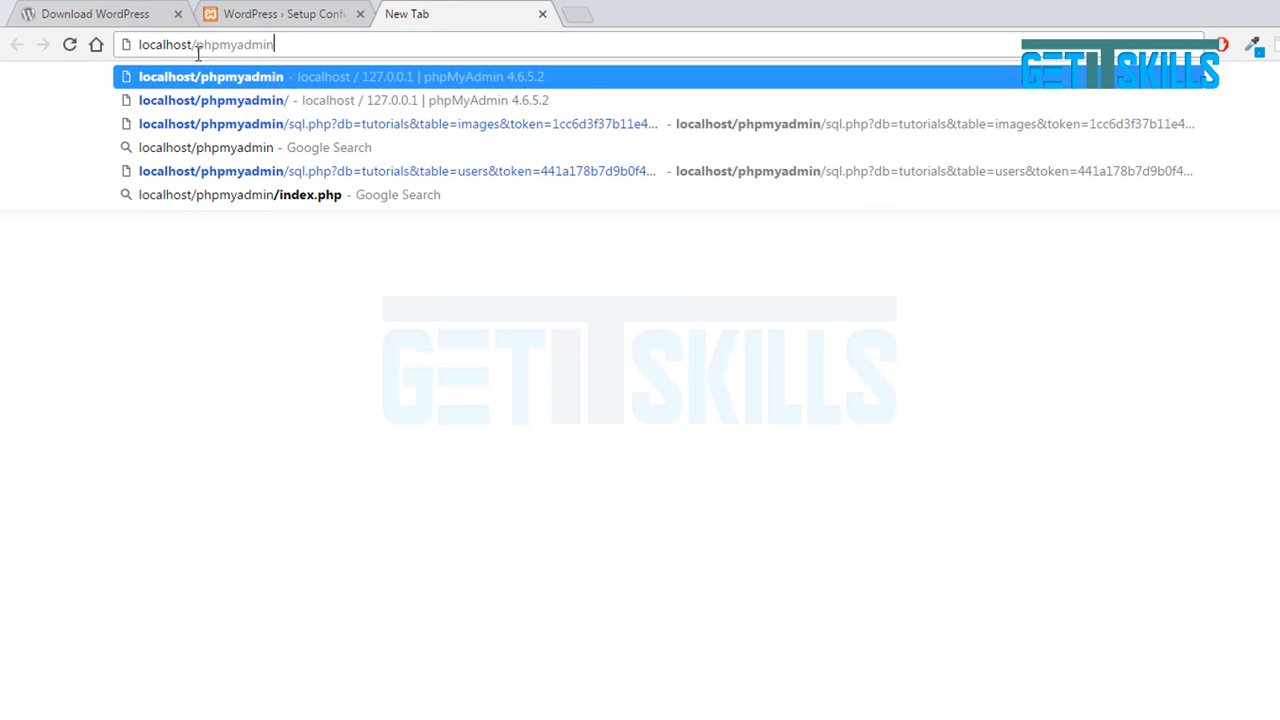
key(Return)
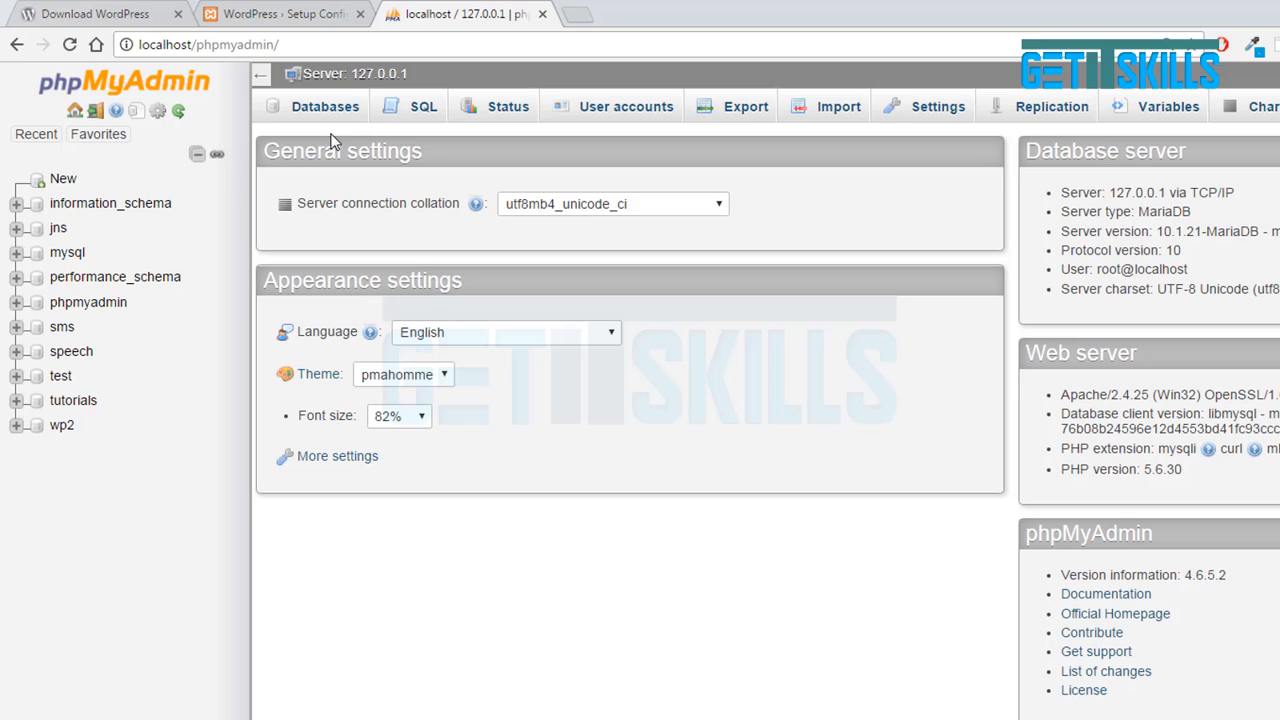
Create a new database named wordpress from the Databases tab.
click(310, 110)
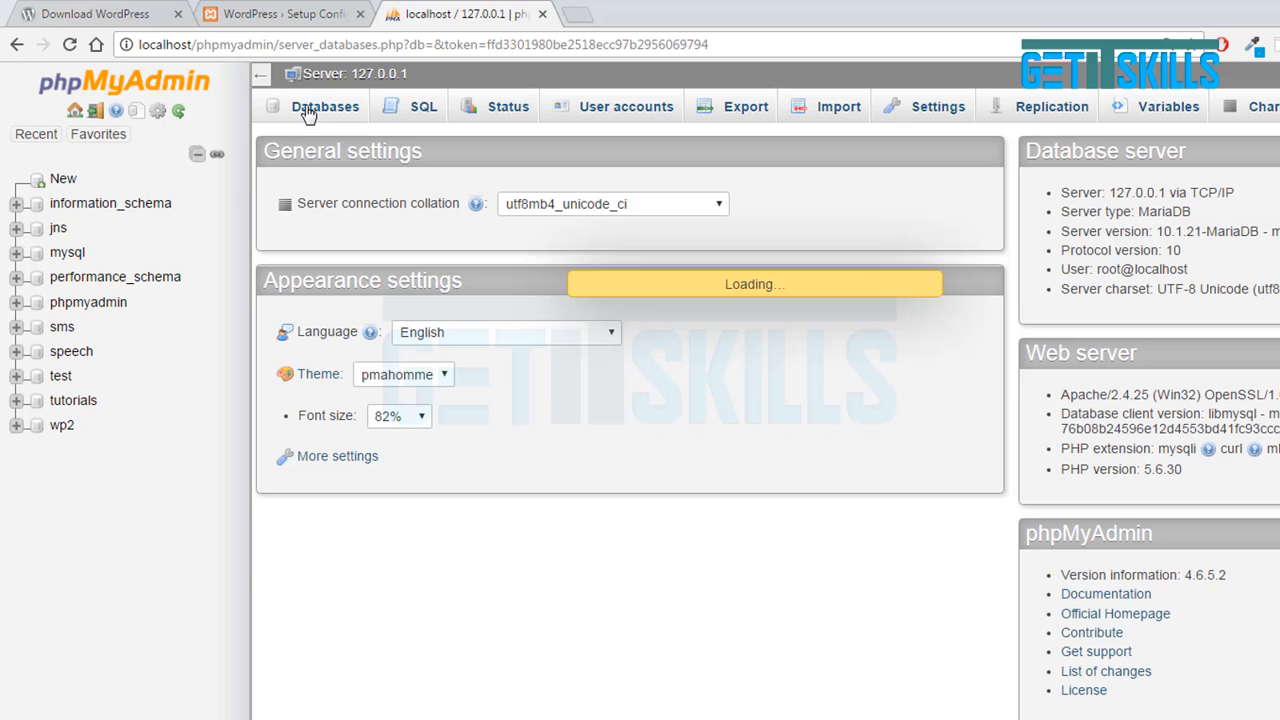
click(358, 256)
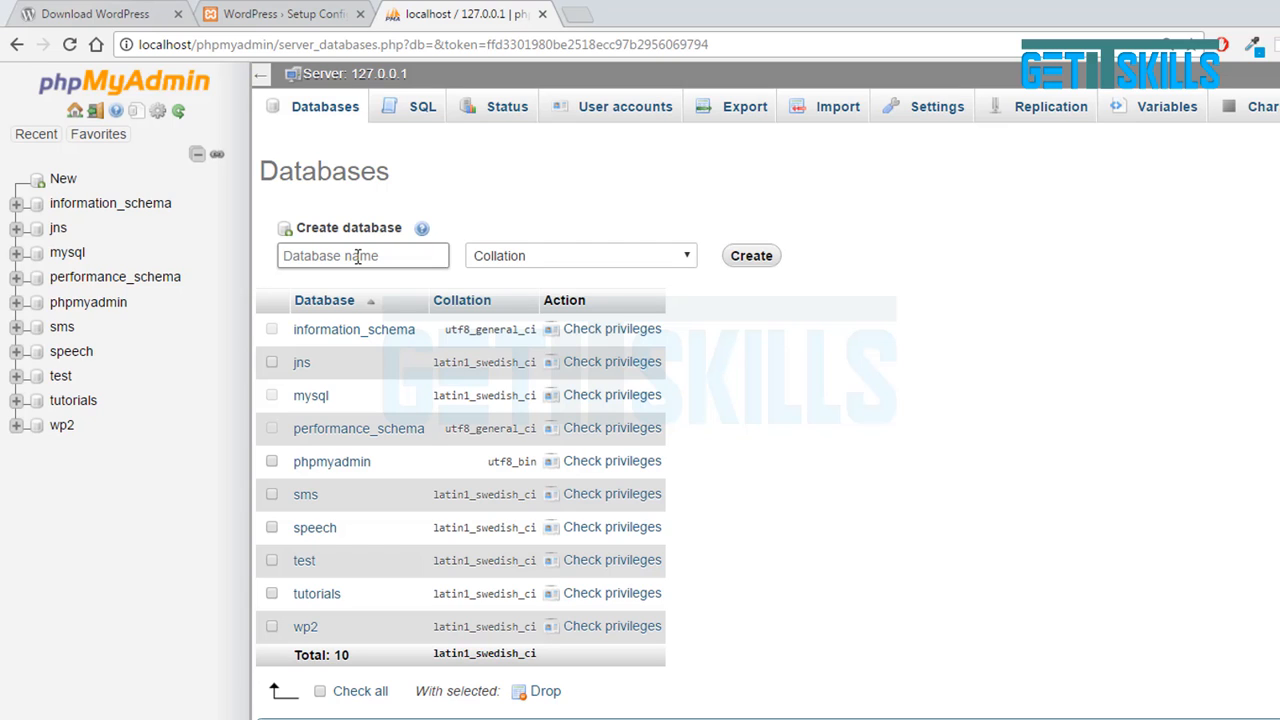
text(wordpress)
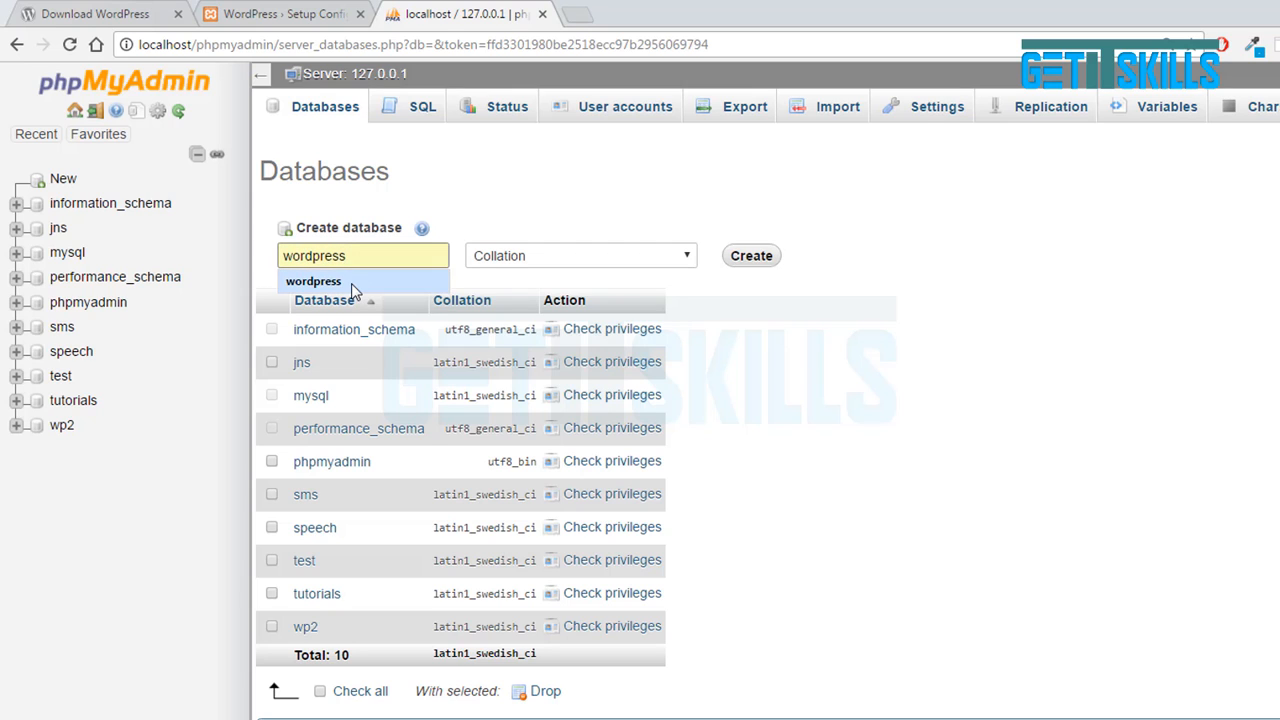
click(351, 283)
click(760, 262)
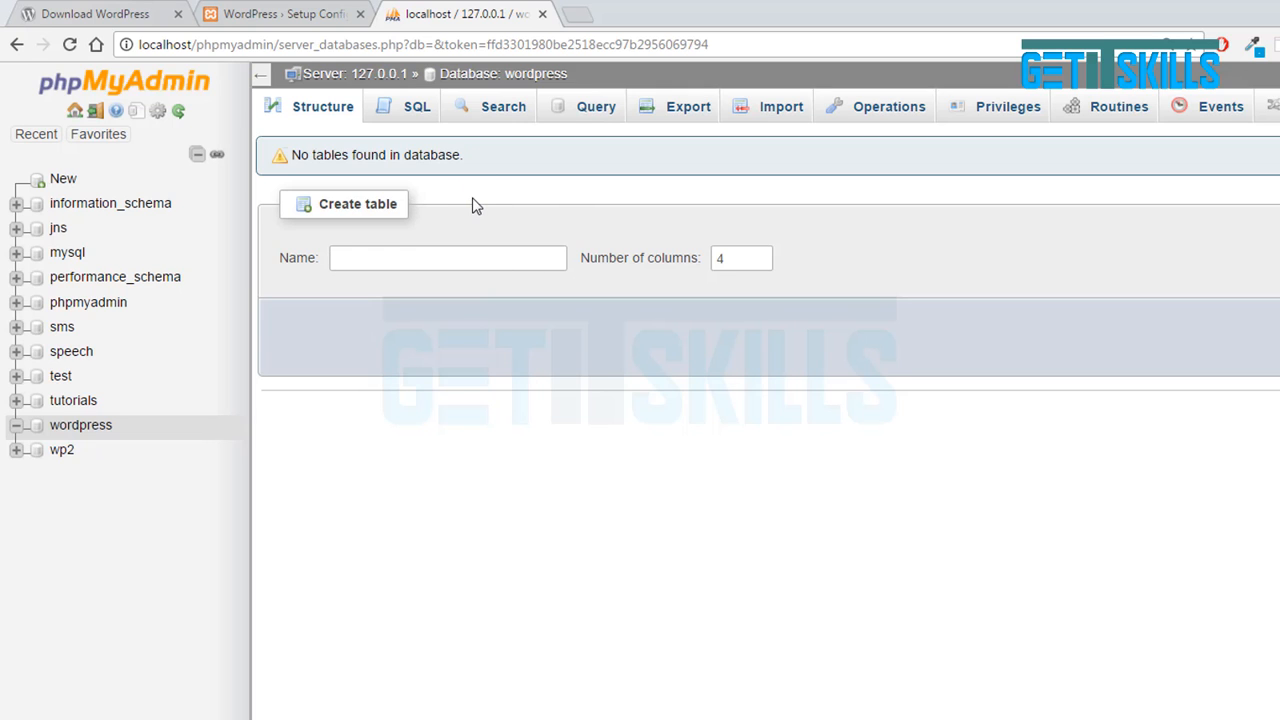
Advance the setup to the database connection form, re-checking the empty wordpress database.
click(318, 12)
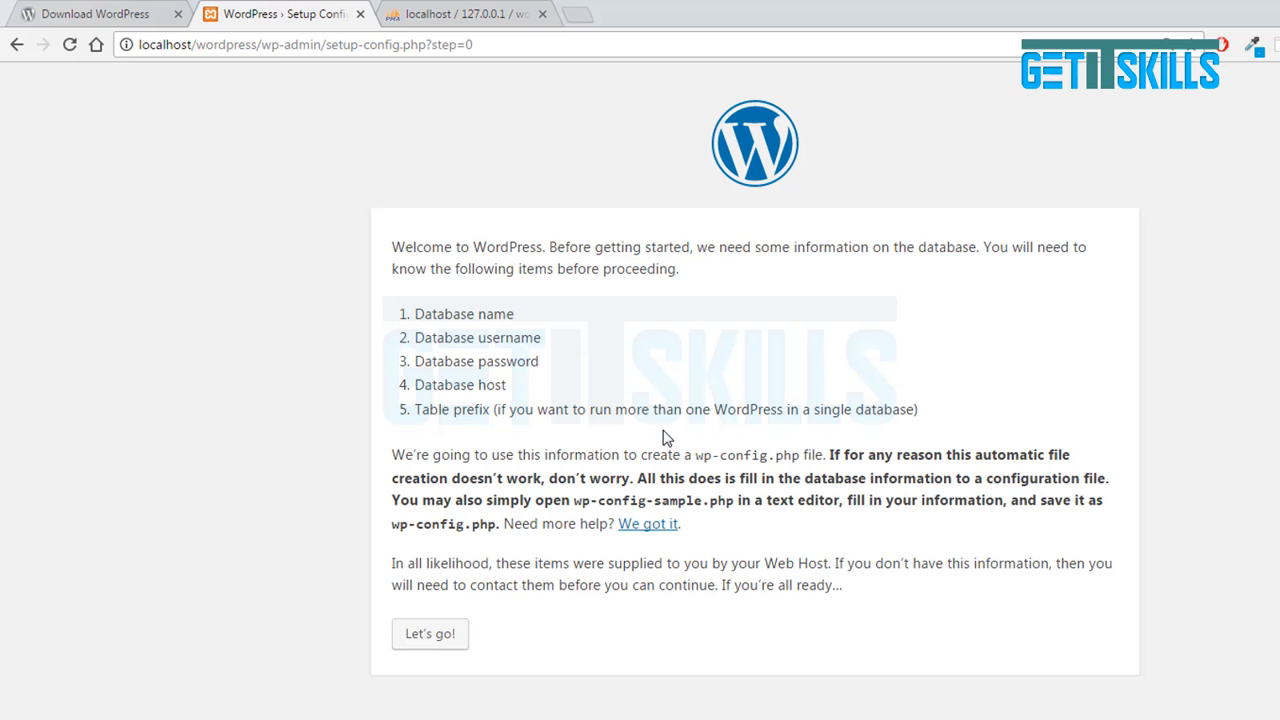
click(494, 12)
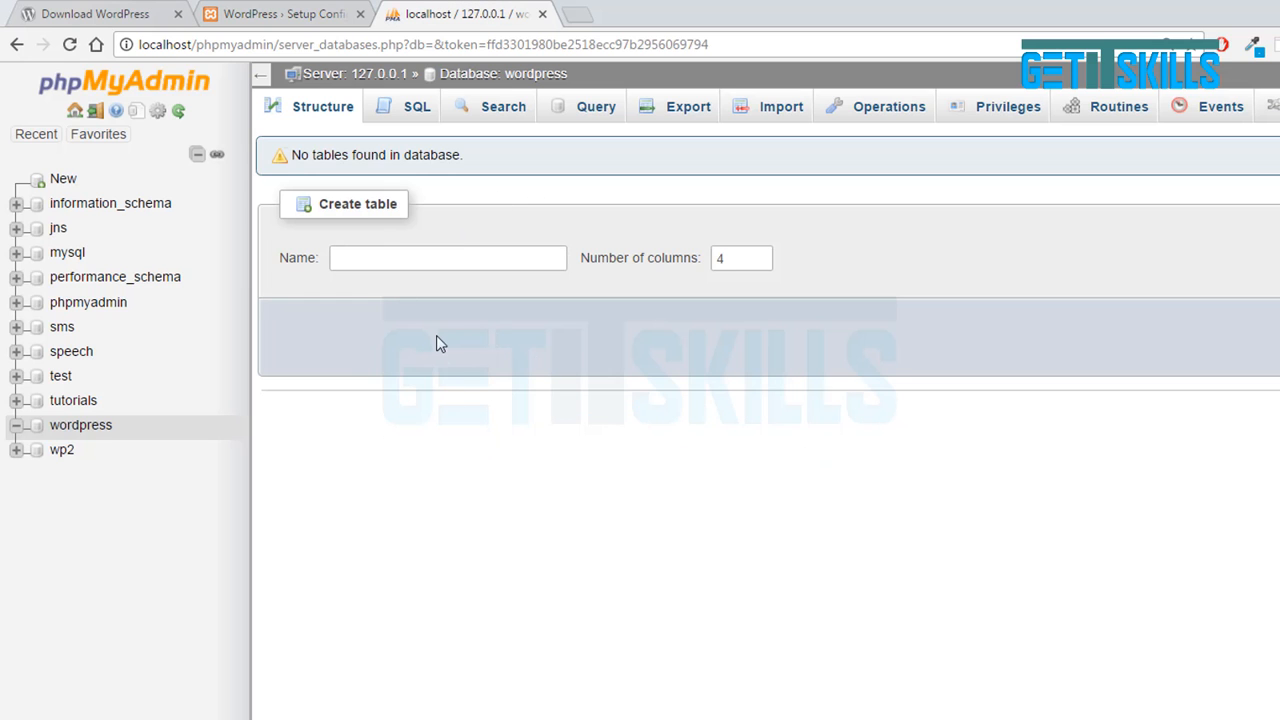
click(314, 8)
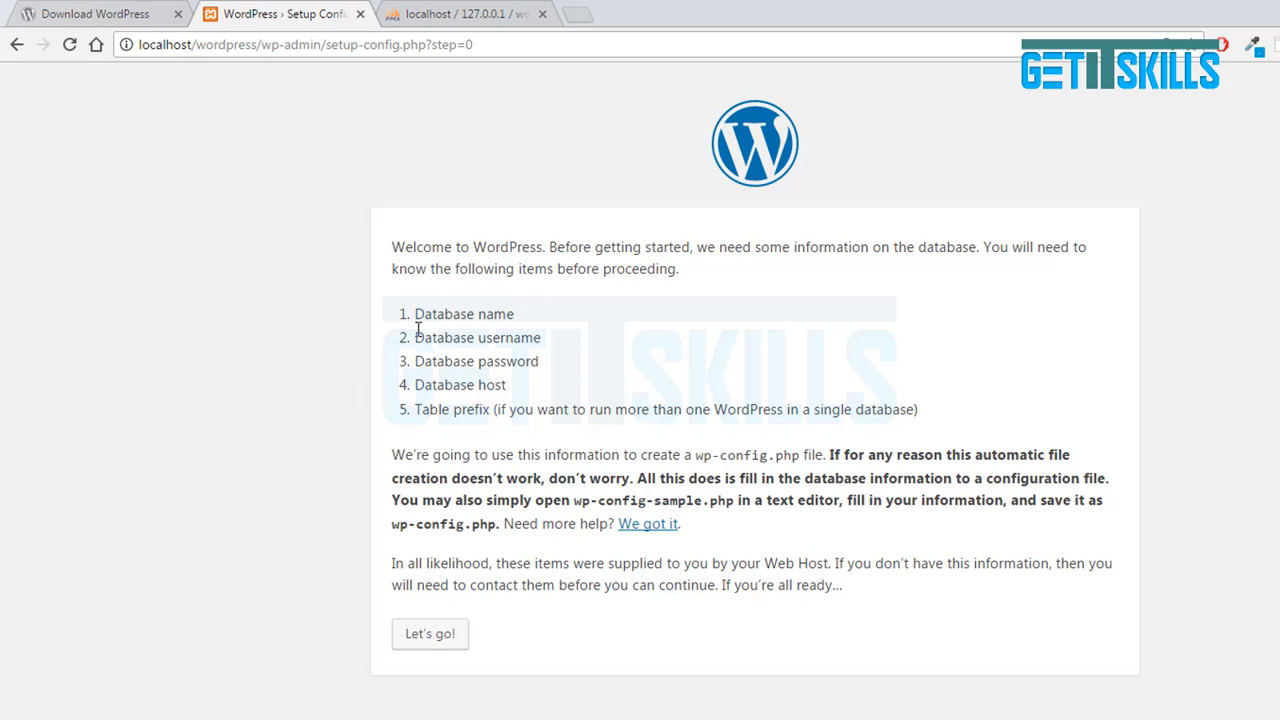
click(432, 638)
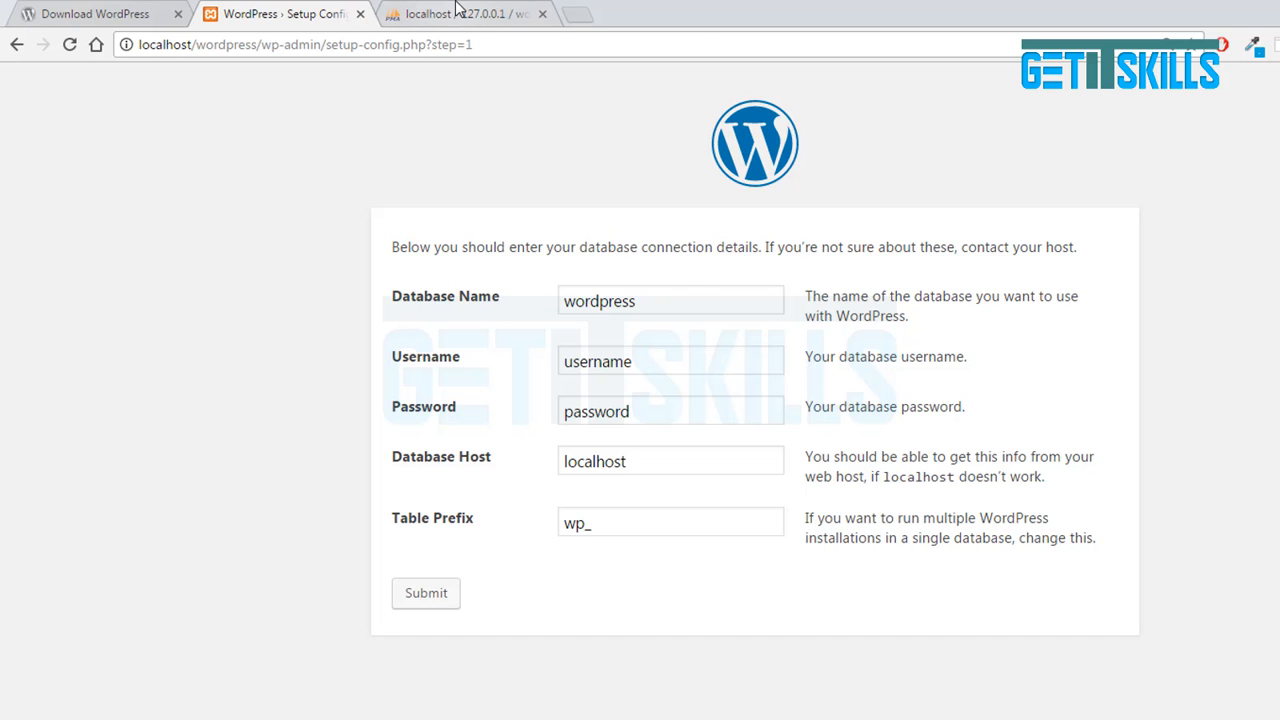
click(428, 14)
click(325, 12)
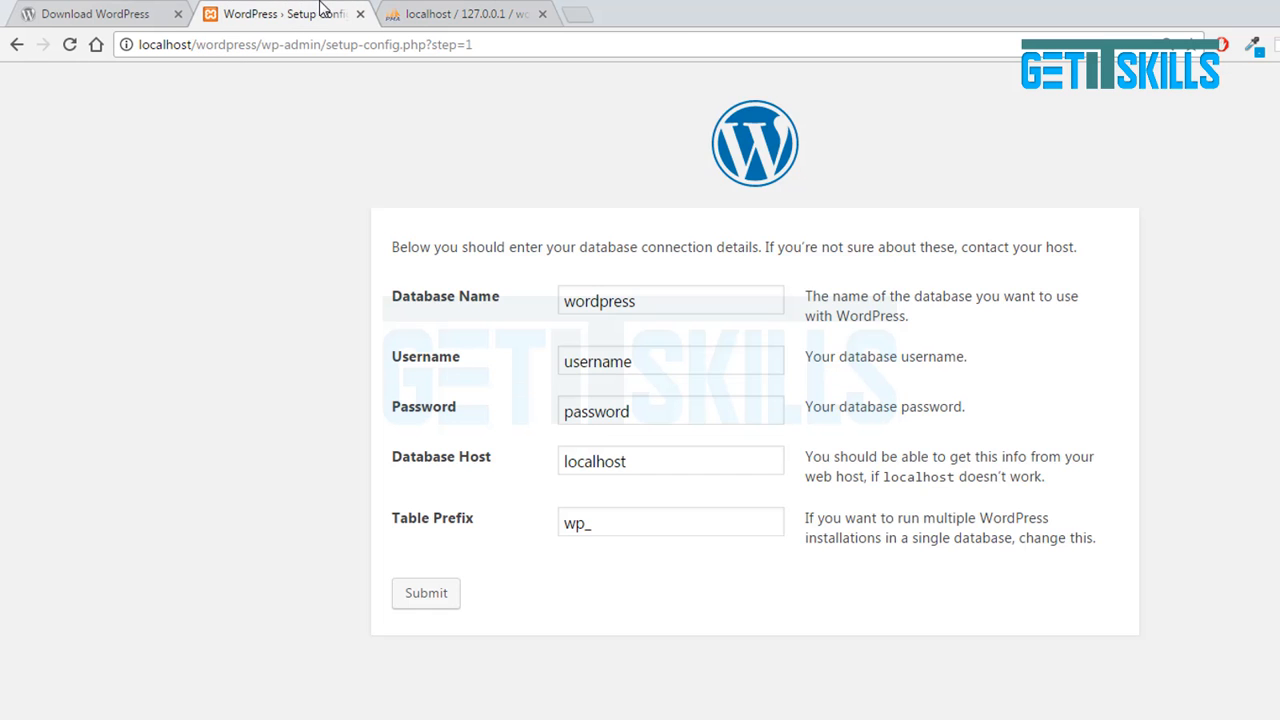
Submit database wordpress, username root, an empty password and host localhost.
click(564, 240)
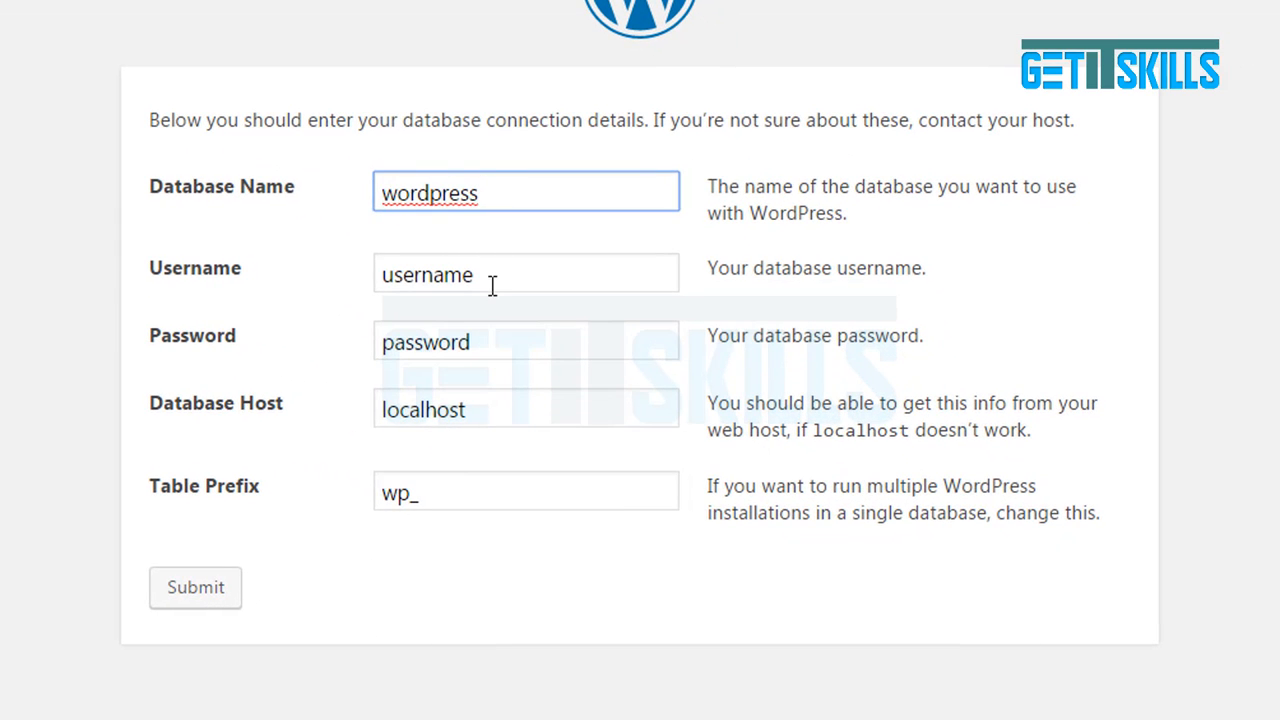
double_click(559, 320)
key(BackSpace)
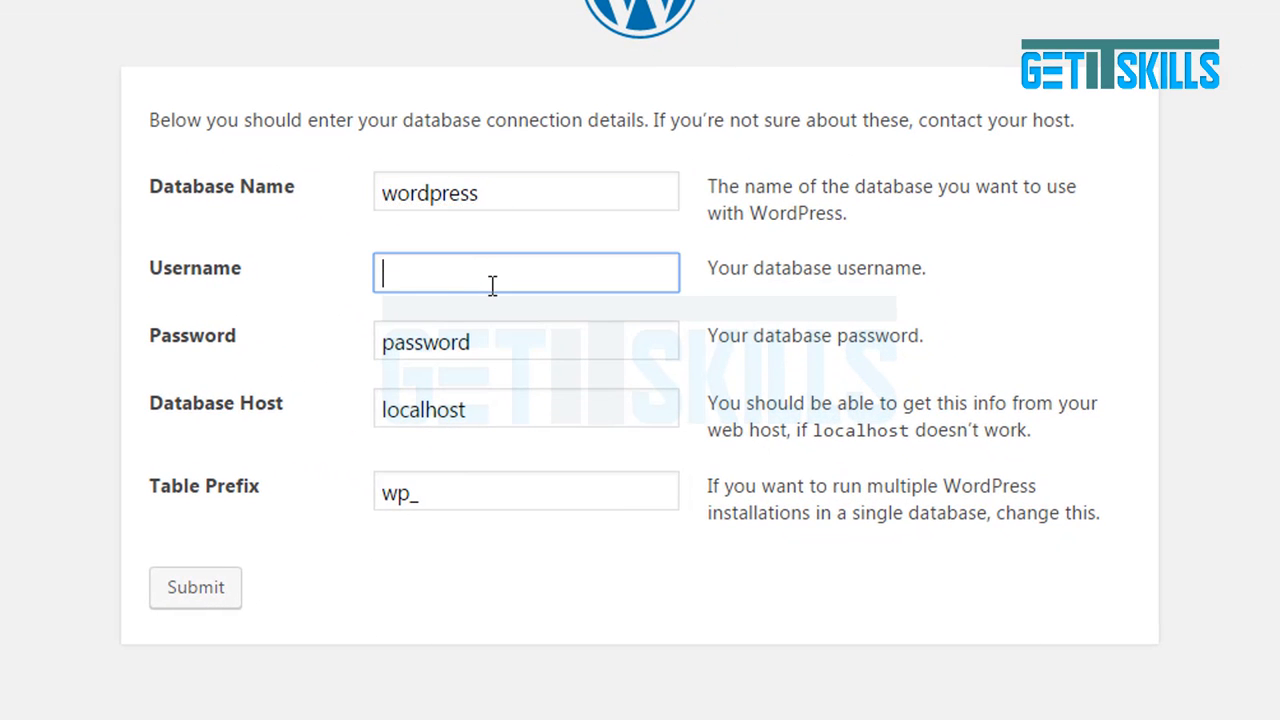
text(root)
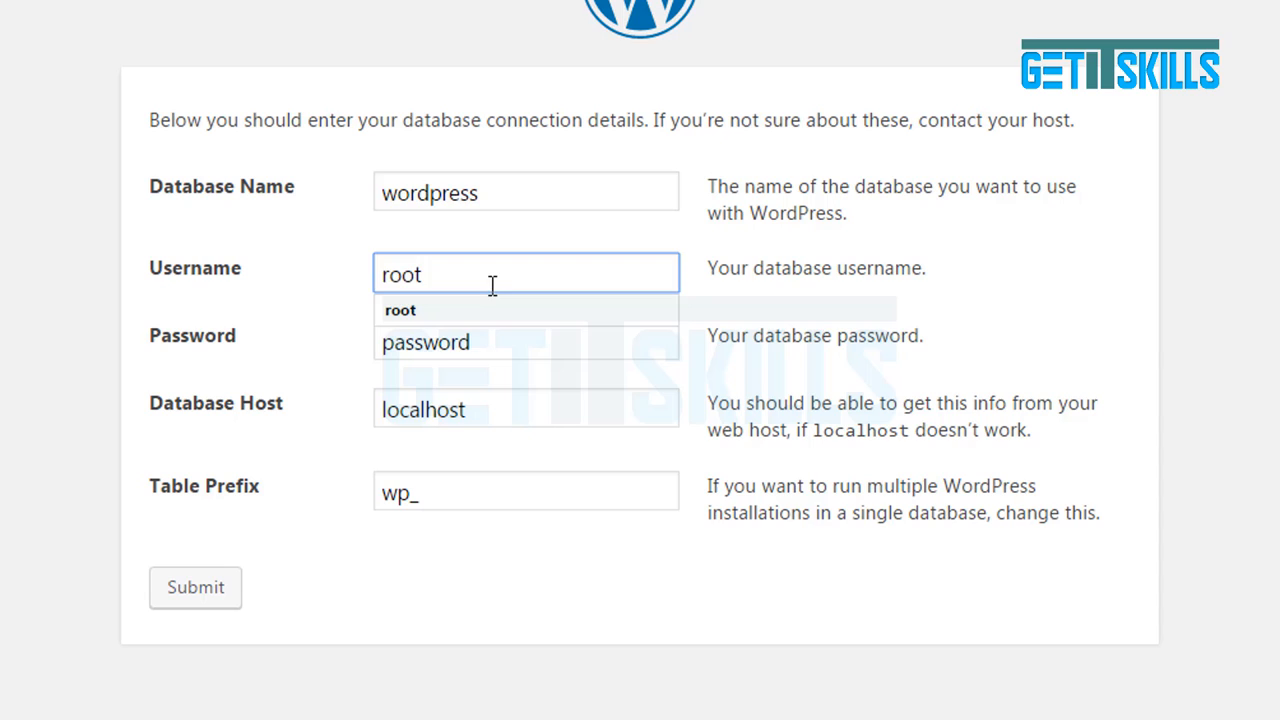
click(475, 343)
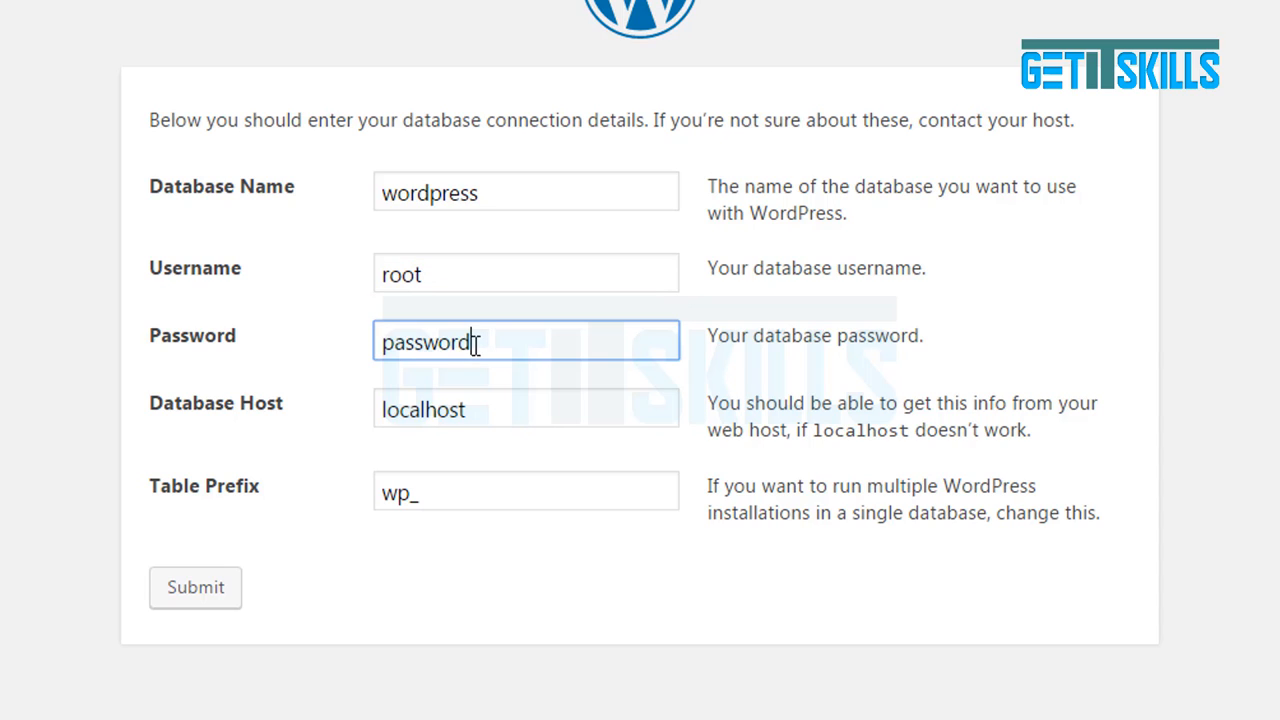
double_click(475, 343)
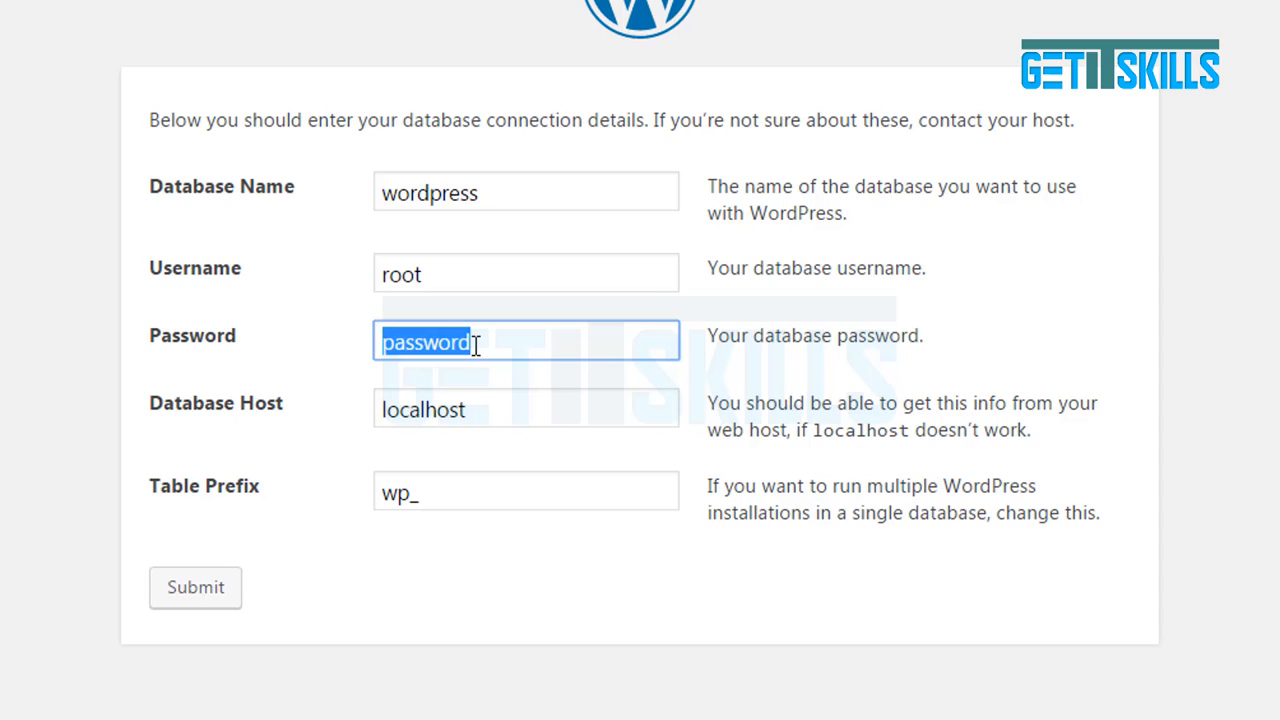
key(BackSpace)
click(1063, 180)
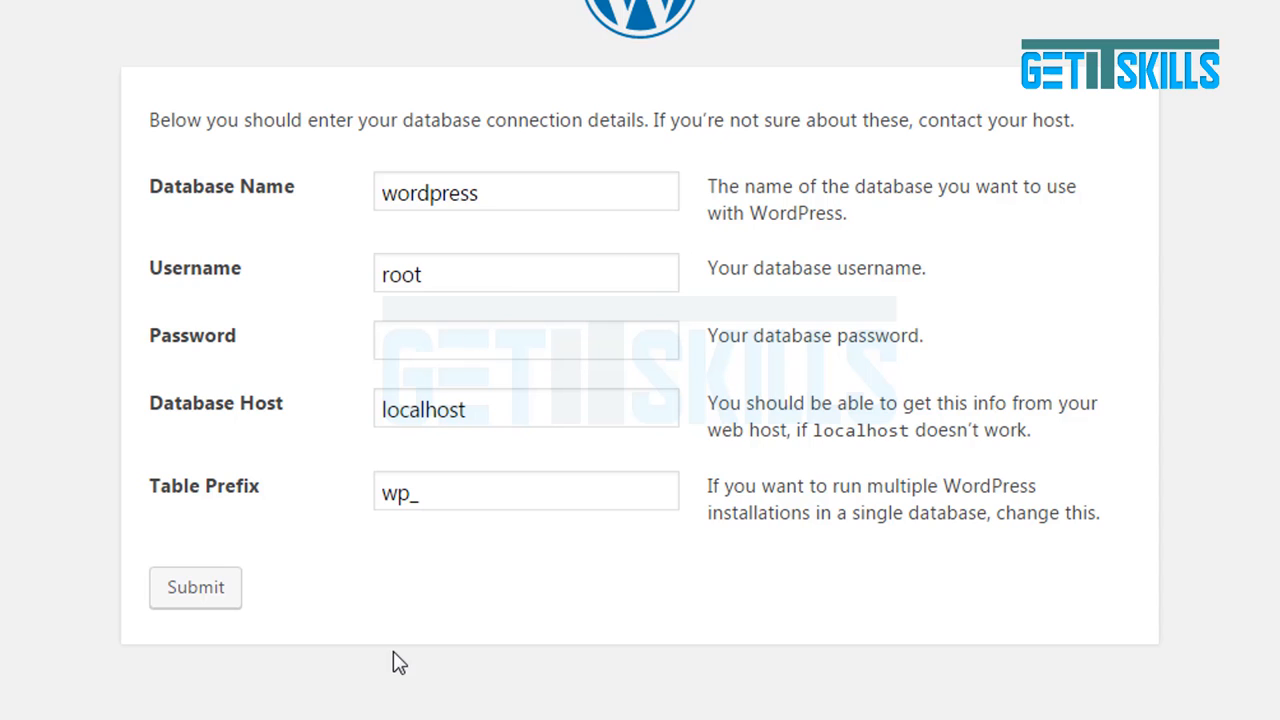
double_click(476, 415)
click(474, 413)
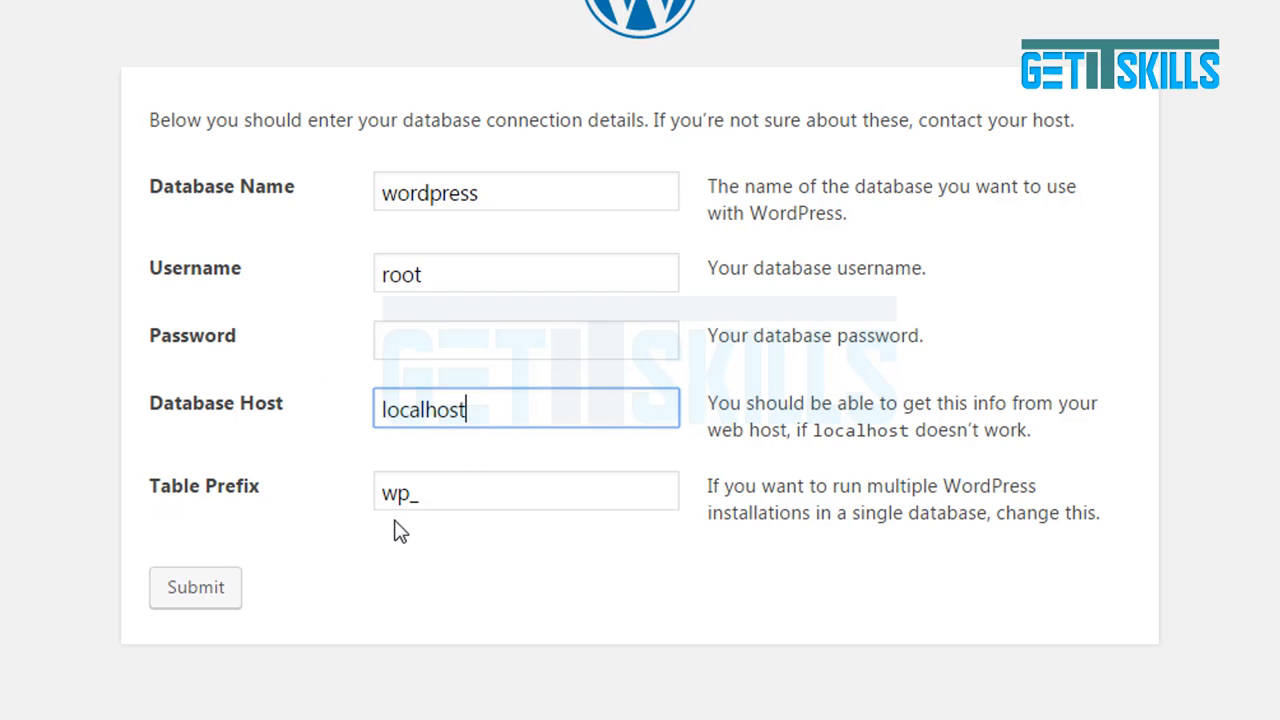
click(203, 590)
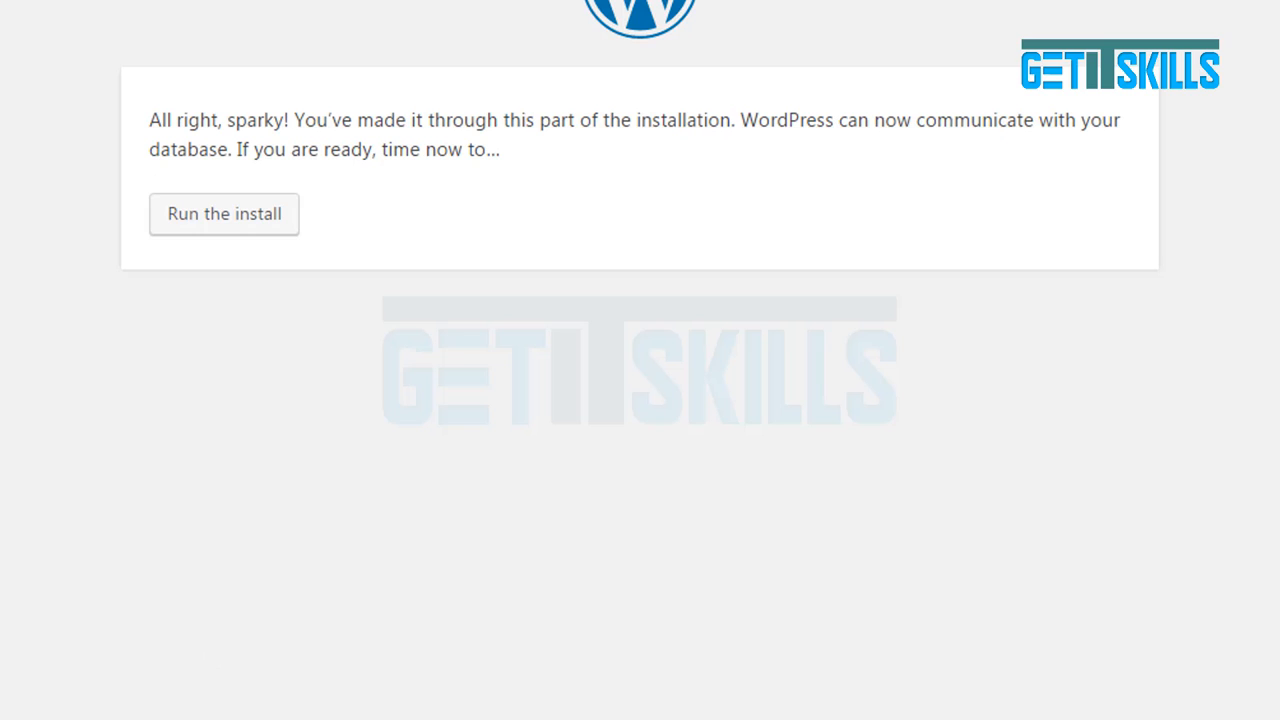
Run the install and enter site title 'Wordpress Tutorials', username admin and a confirmed weak password.
click(227, 233)
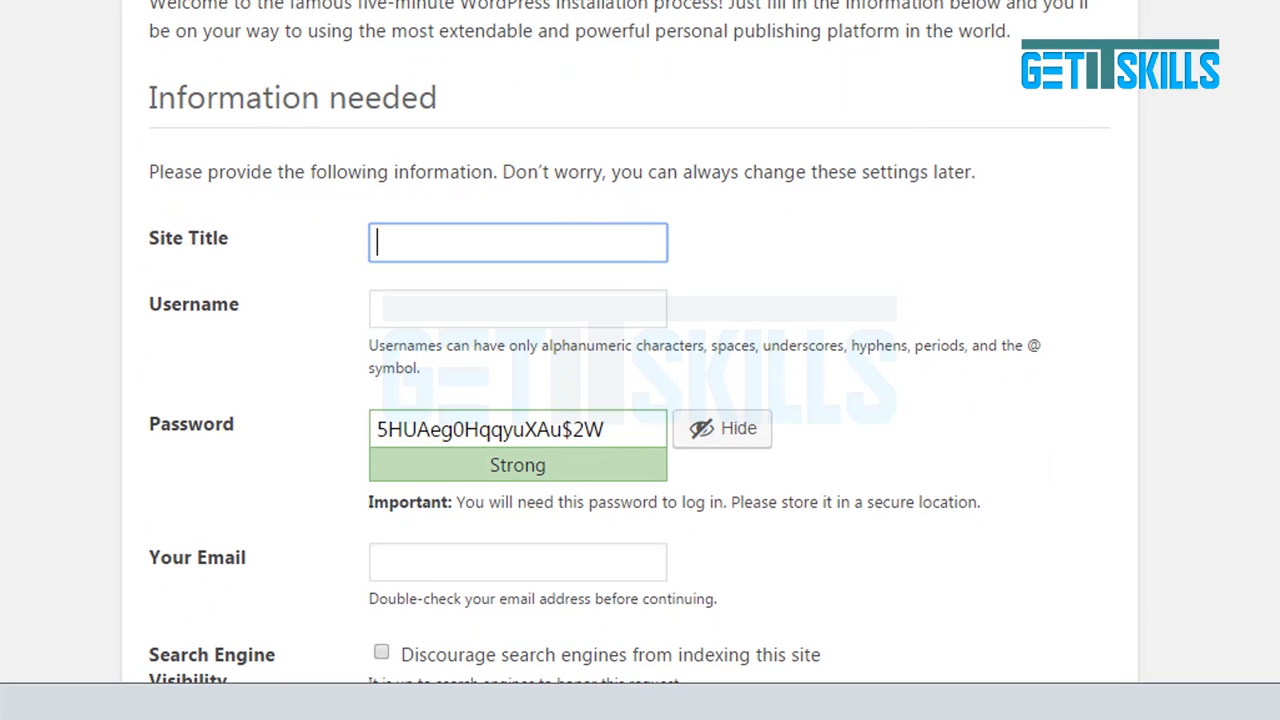
scroll(630, 340, down, 2)
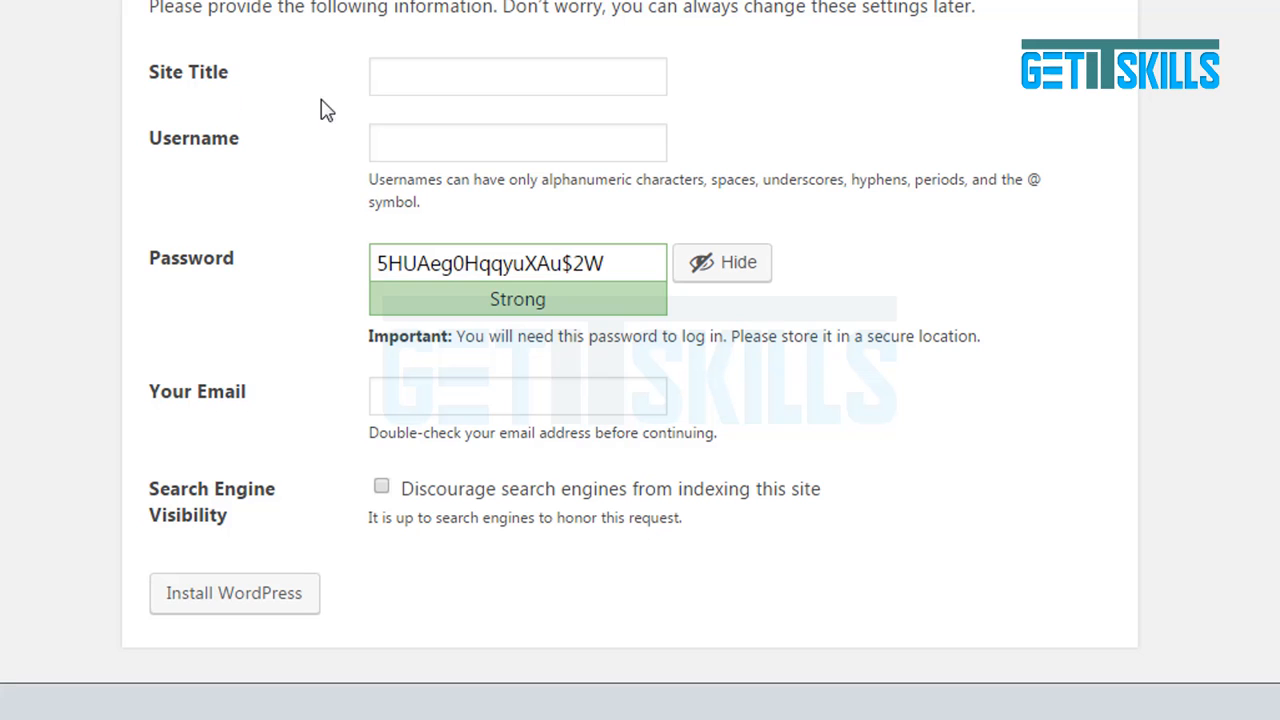
click(437, 74)
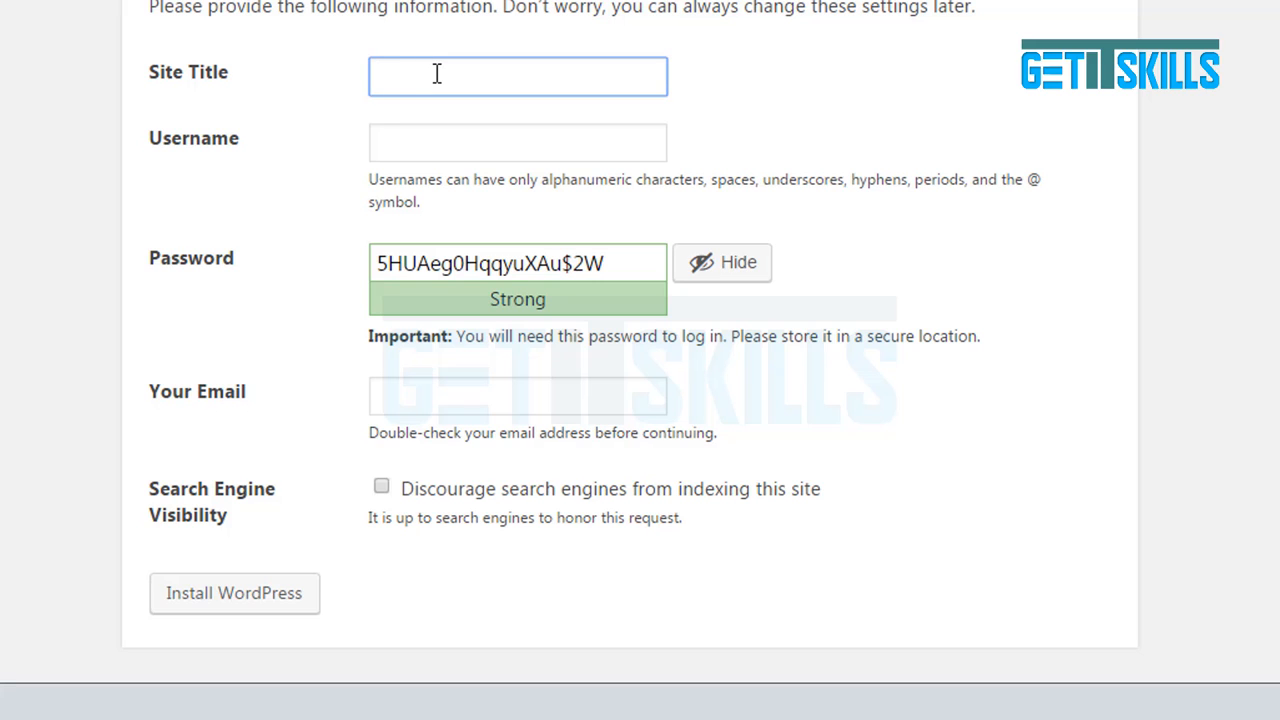
text(Wordpress Tu)
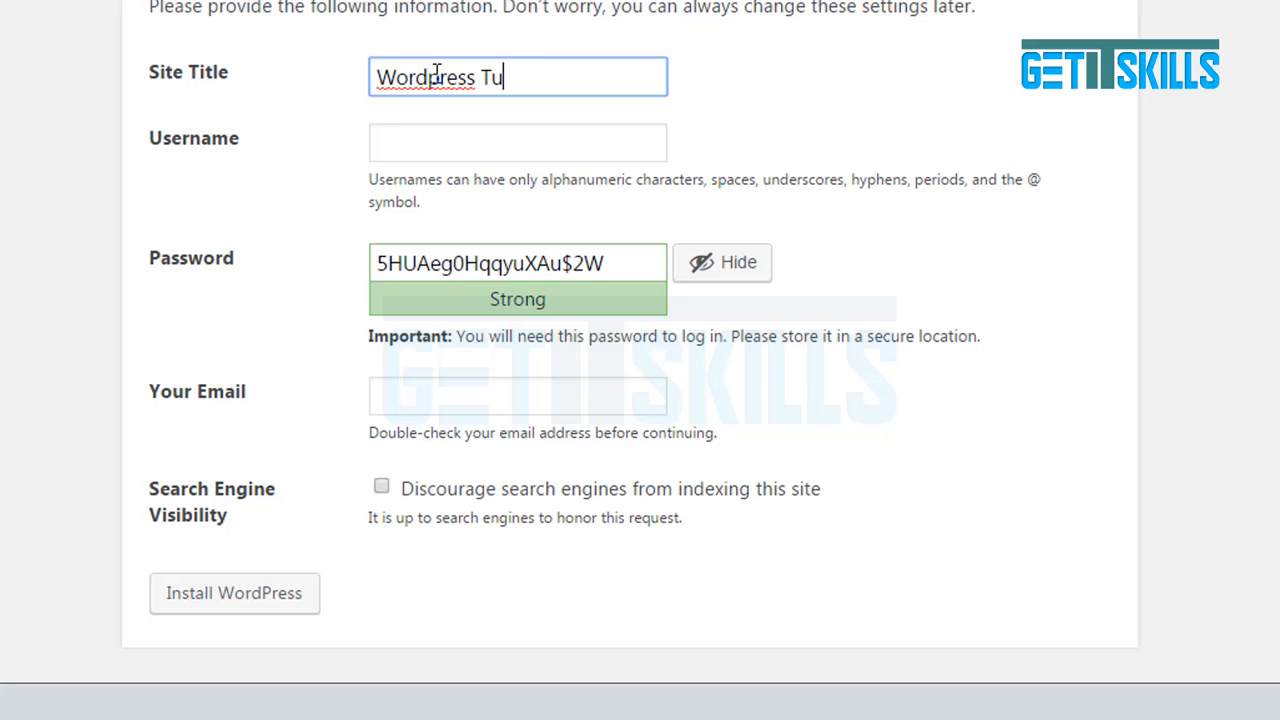
text(torials)
key(Tab)
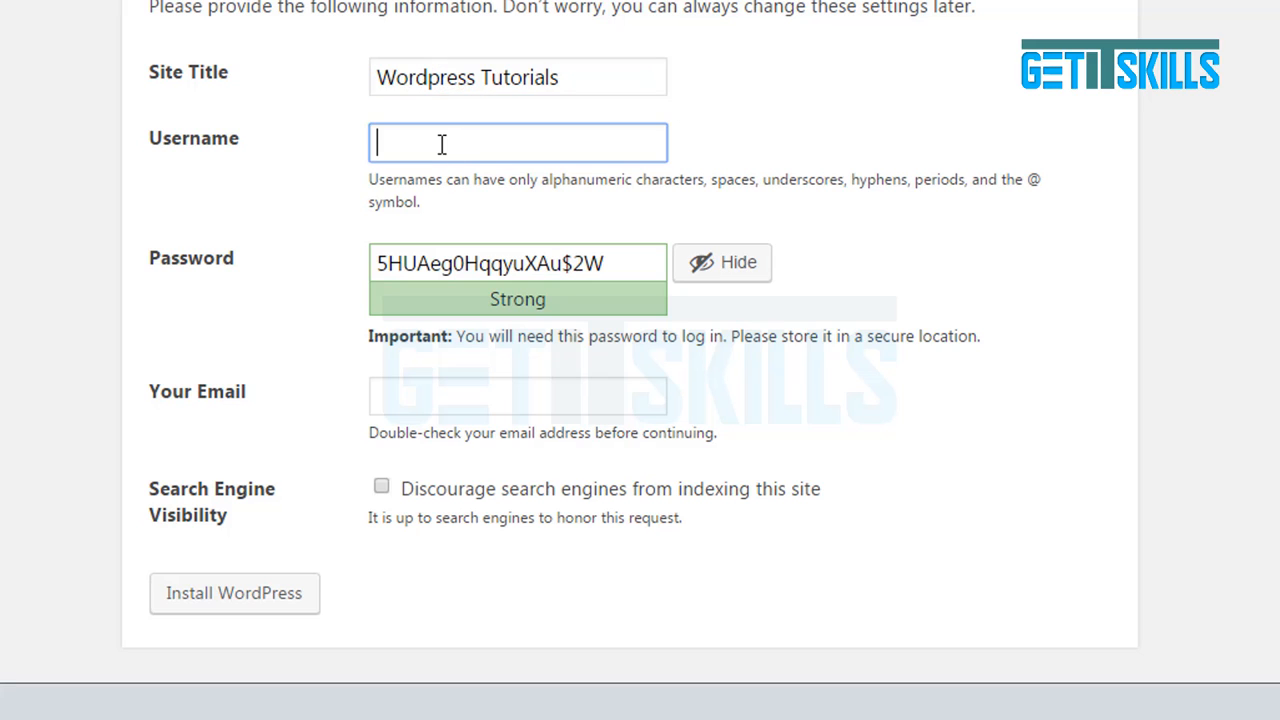
text(admin)
key(Tab)
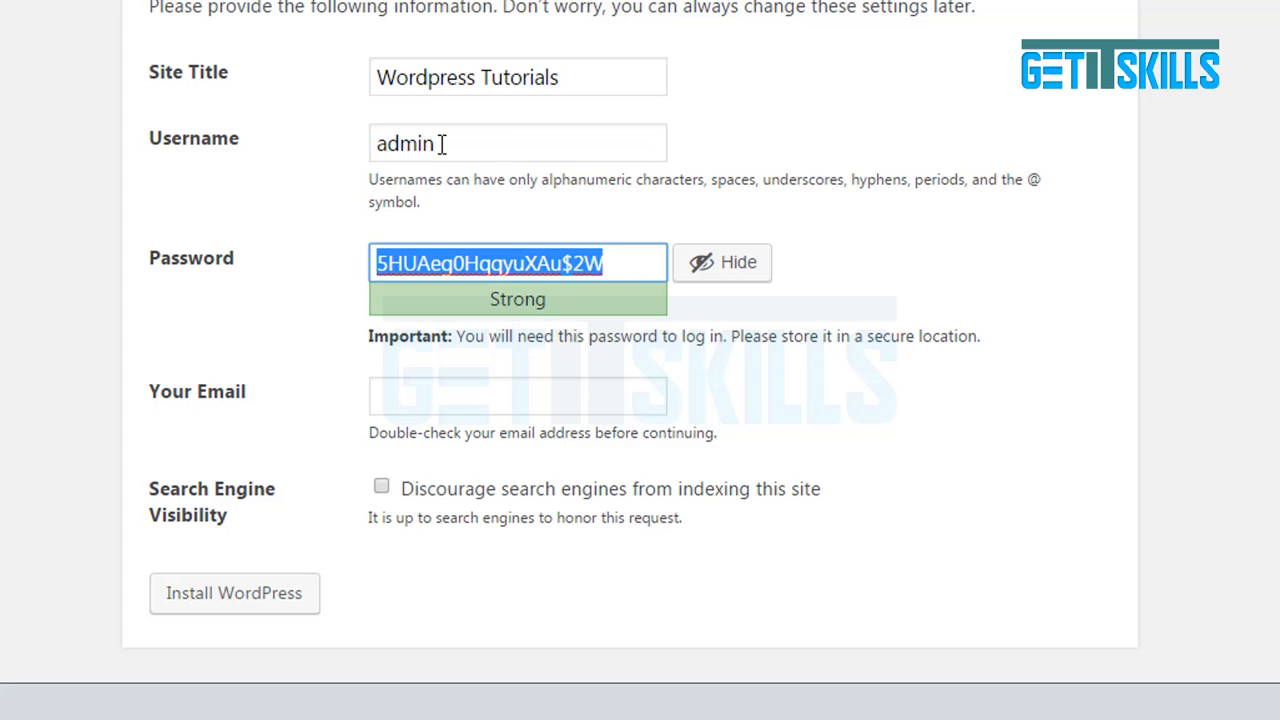
text(admin)
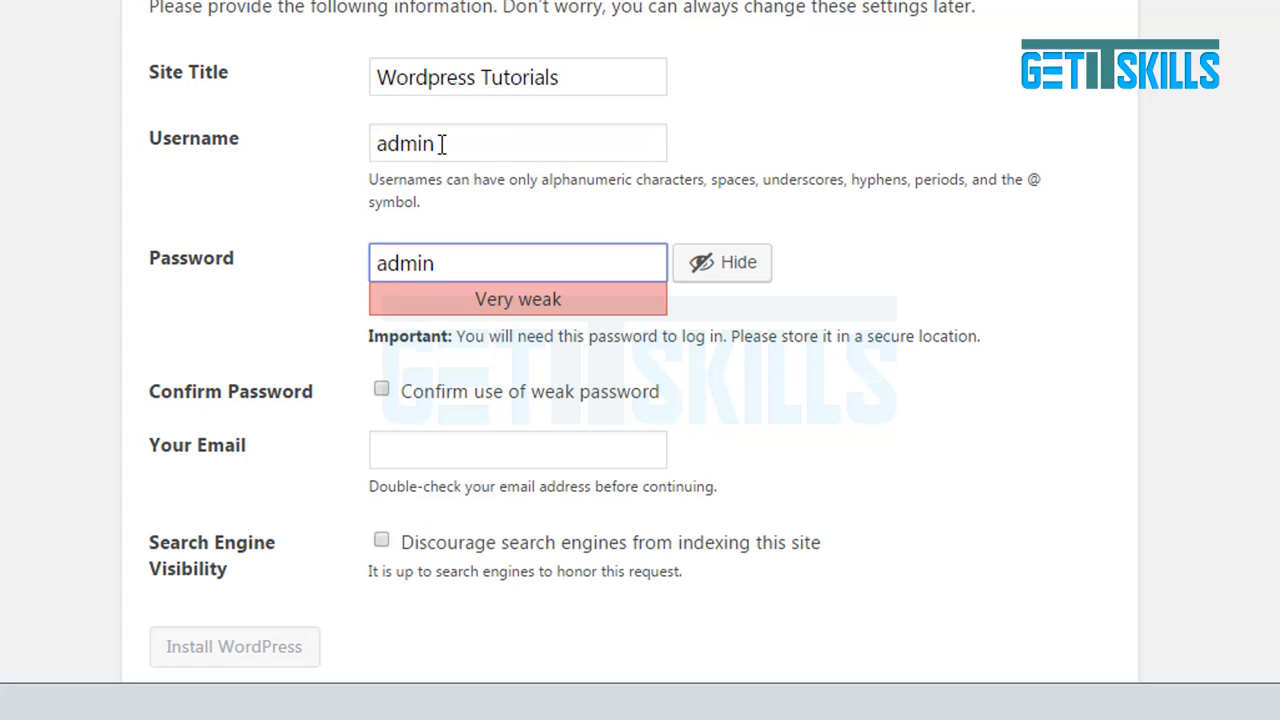
text(123)
click(384, 392)
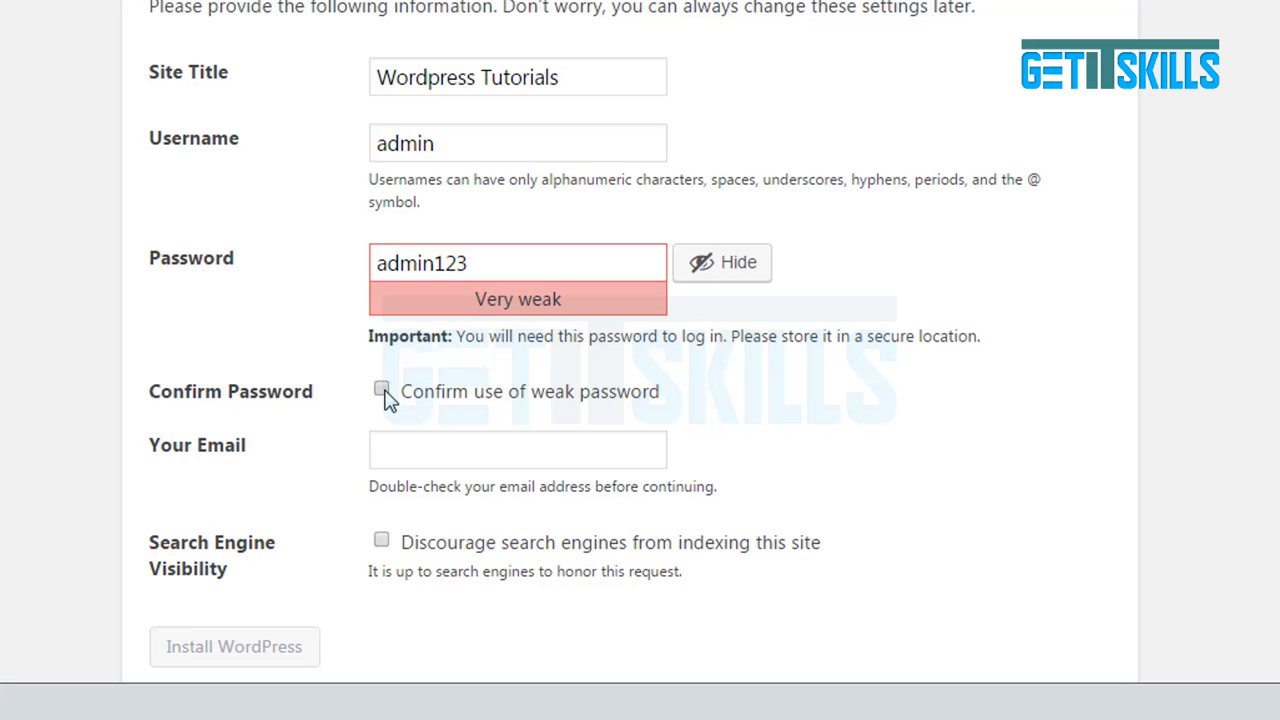
Fill in the admin e-mail, discourage search engine indexing, and install WordPress.
click(414, 448)
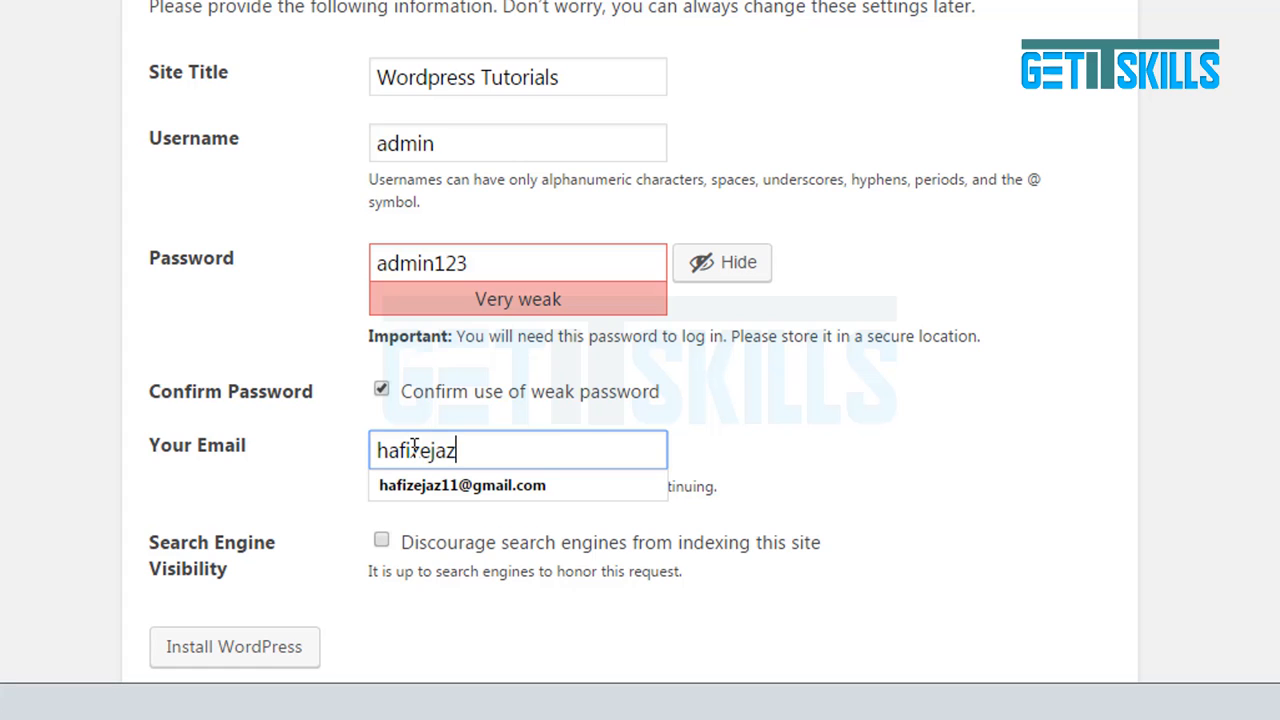
key(Down)
key(Return)
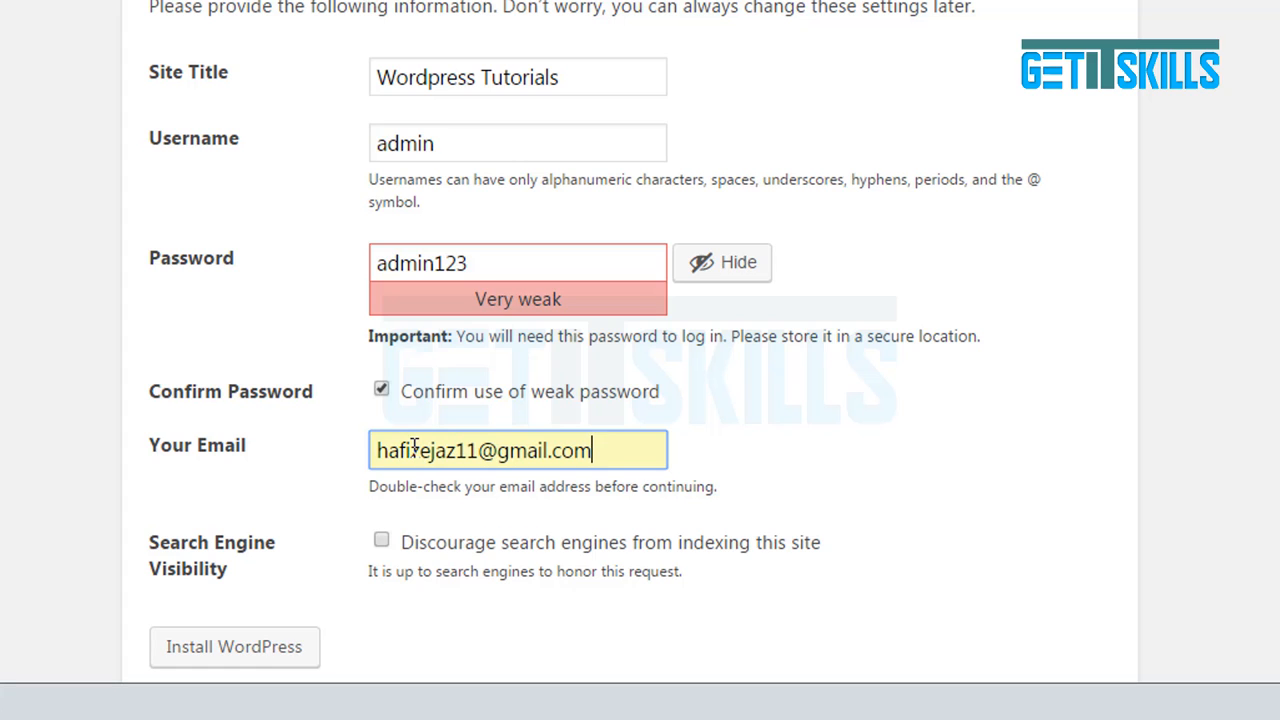
click(305, 335)
scroll(304, 330, down, 1)
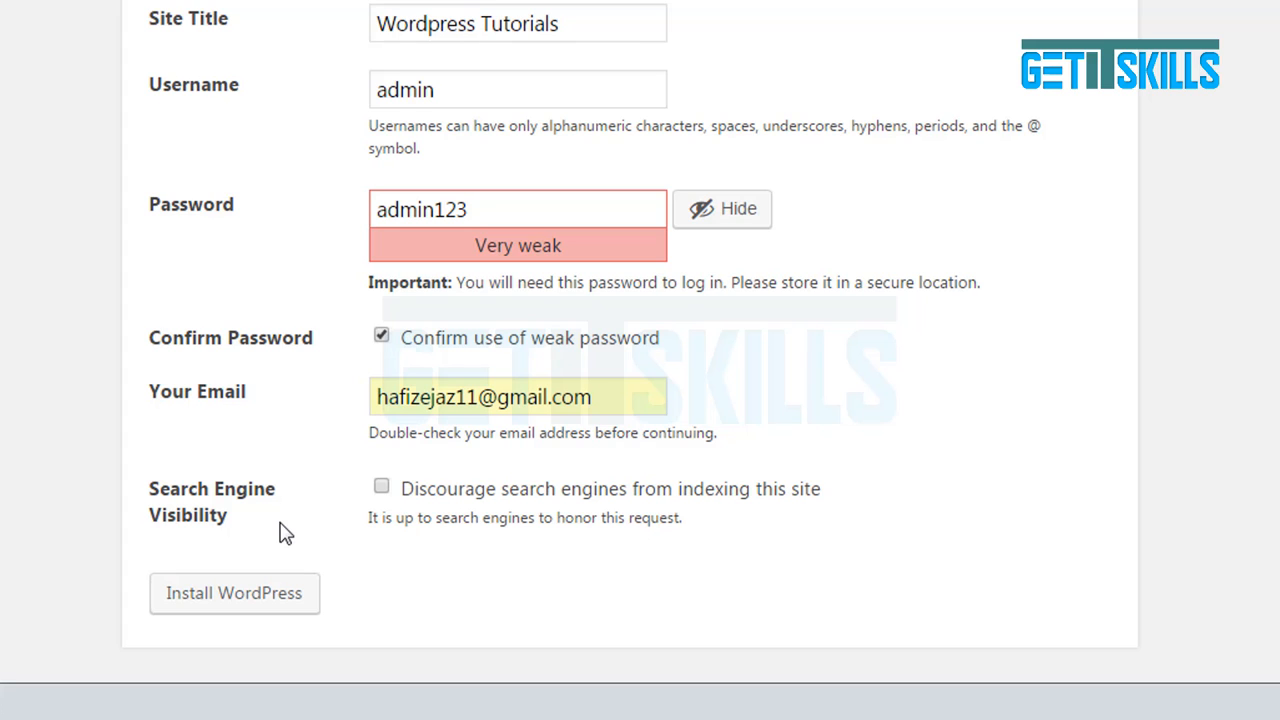
click(382, 487)
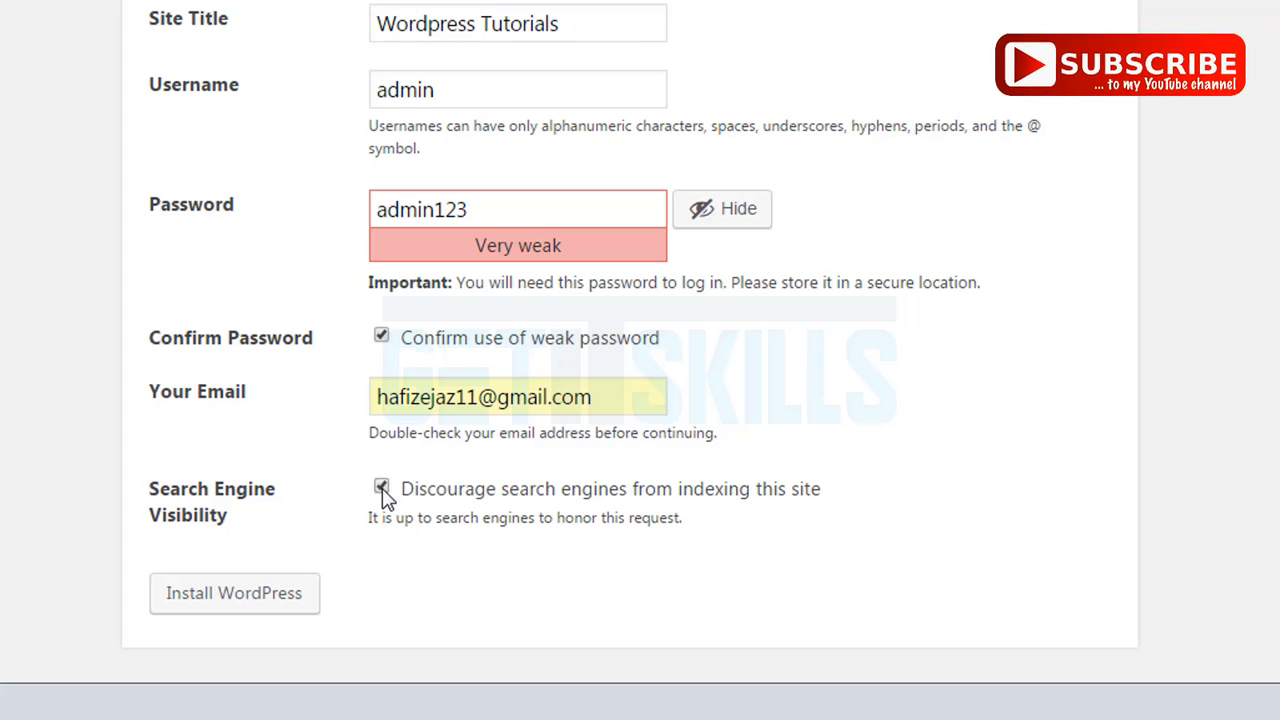
click(222, 596)
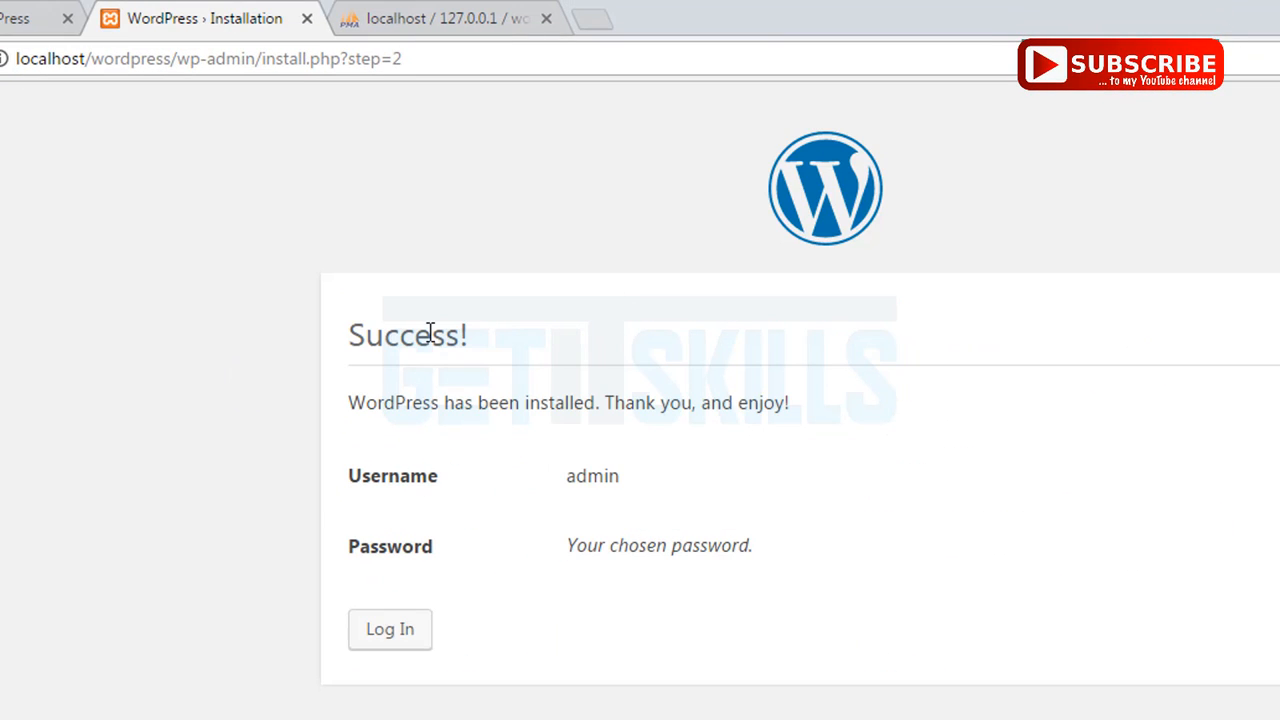
Highlight the Success heading and the installation confirmation line, then clear the selection.
double_click(397, 341)
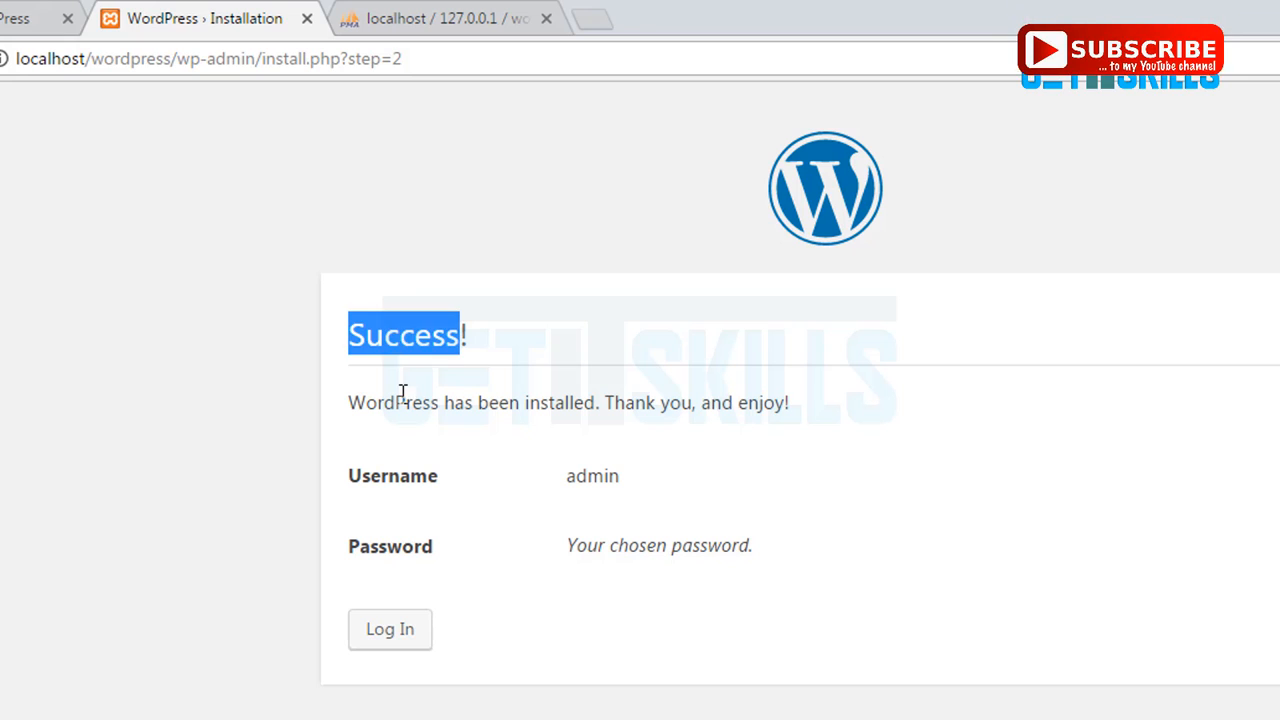
triple_click(400, 404)
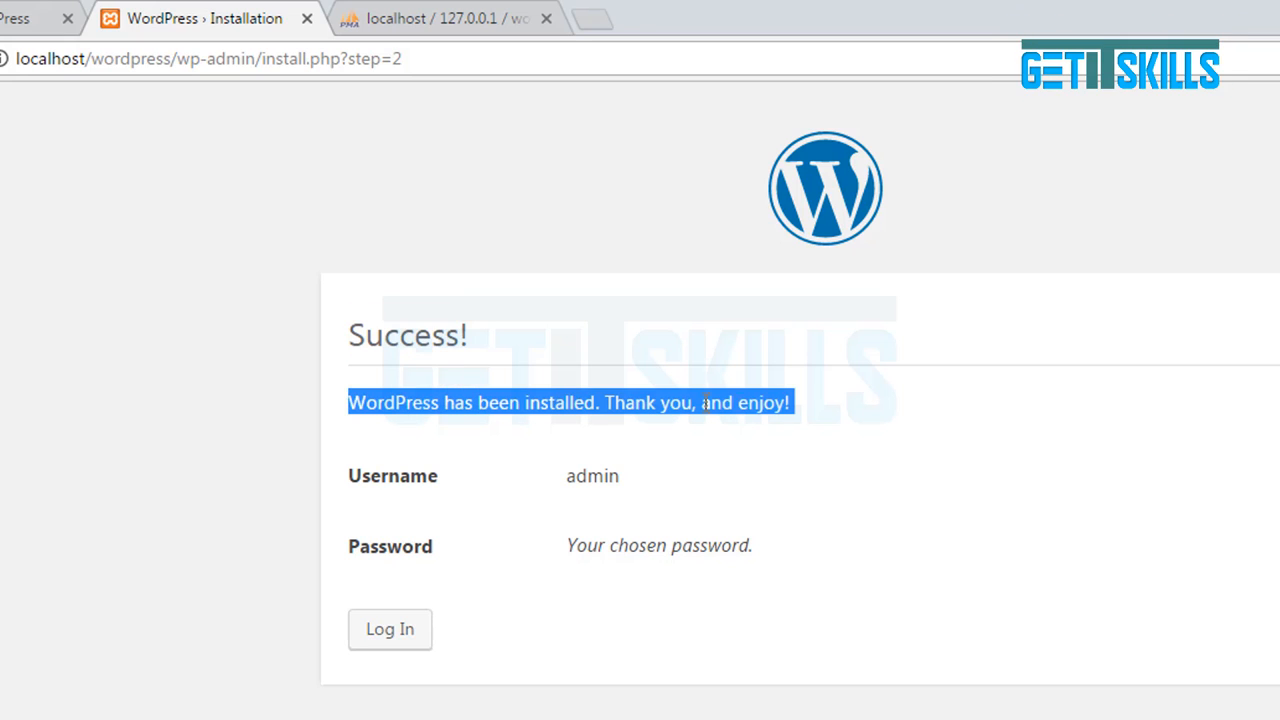
click(508, 536)
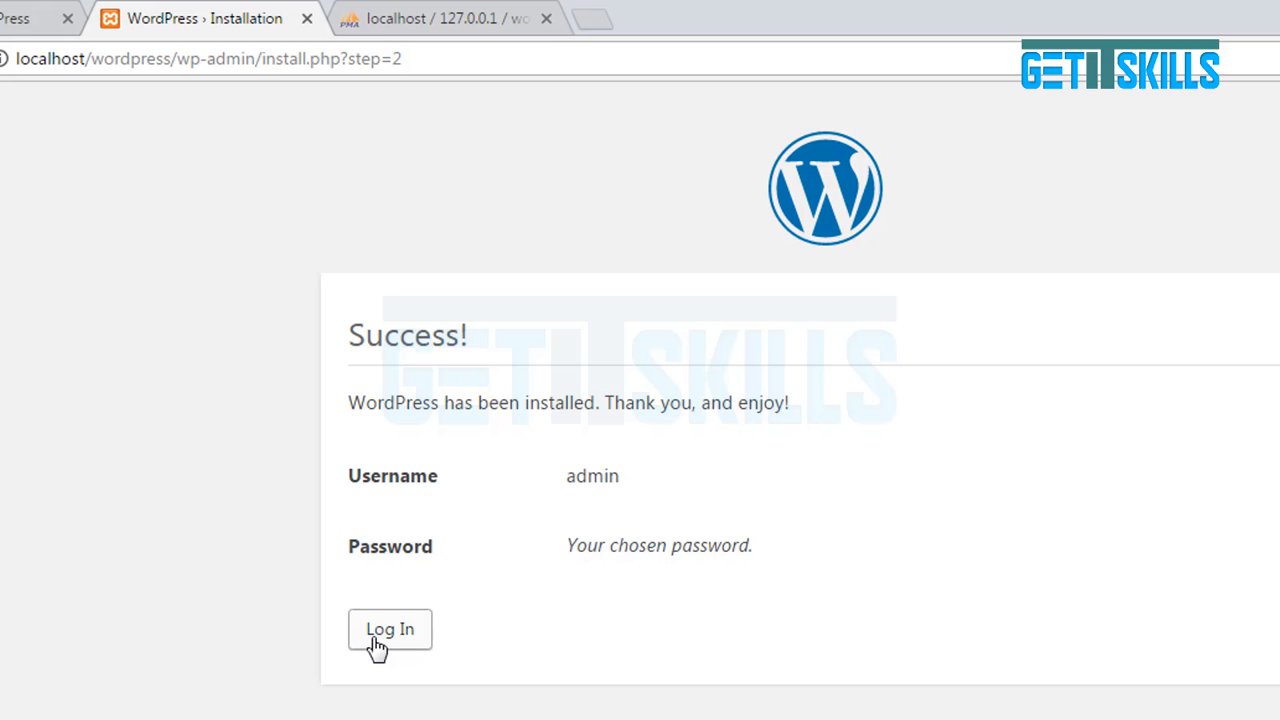
Sign in on the login page as user 'admin' with the account password.
click(380, 640)
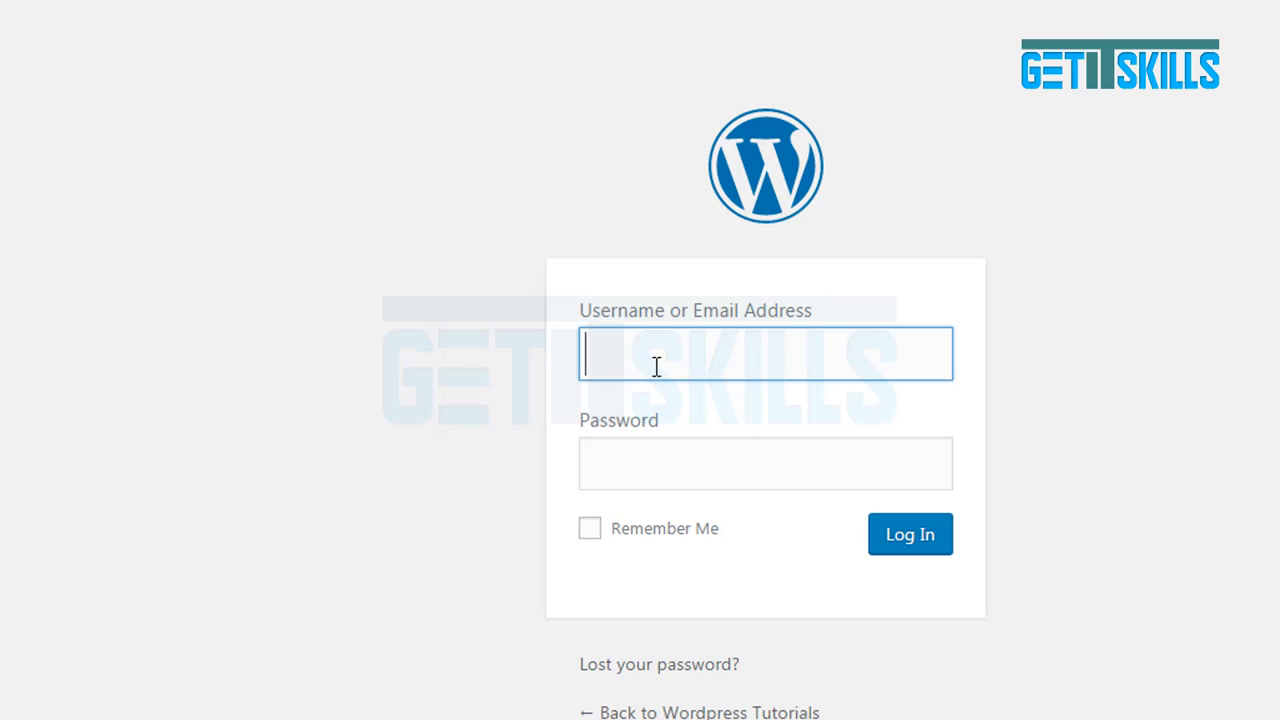
text(admin)
key(Tab)
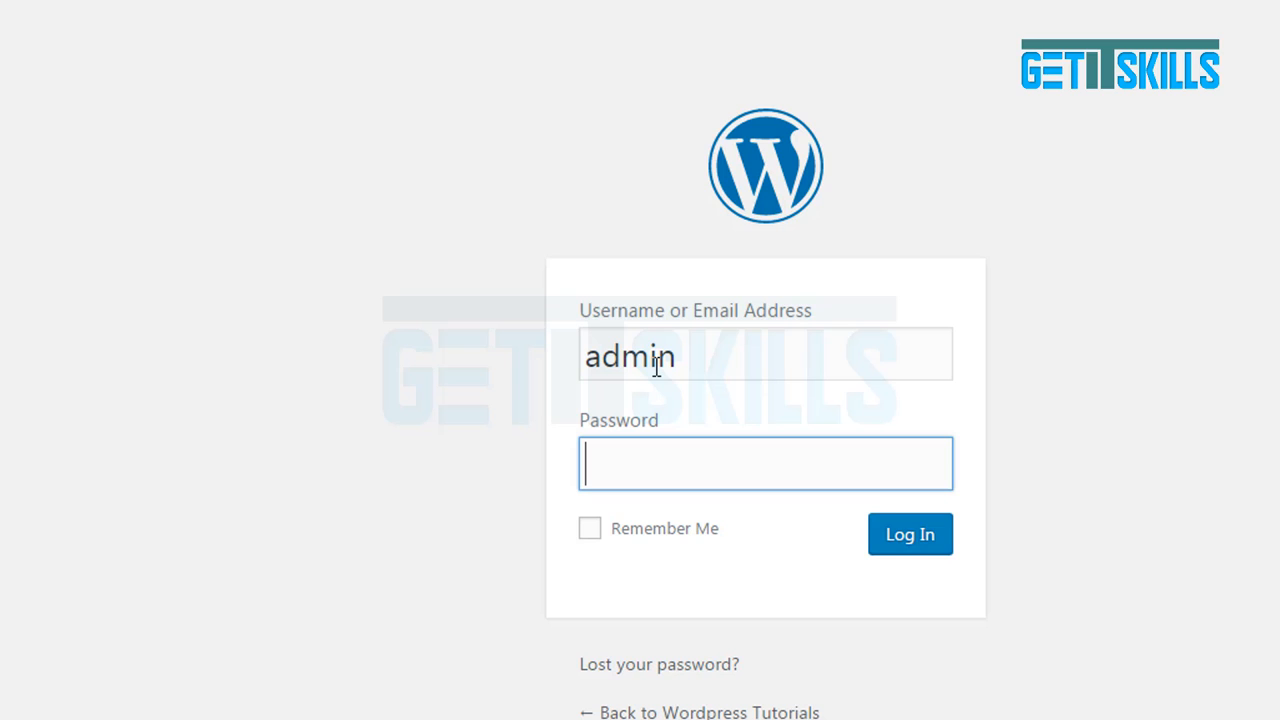
text(••••••)
click(898, 550)
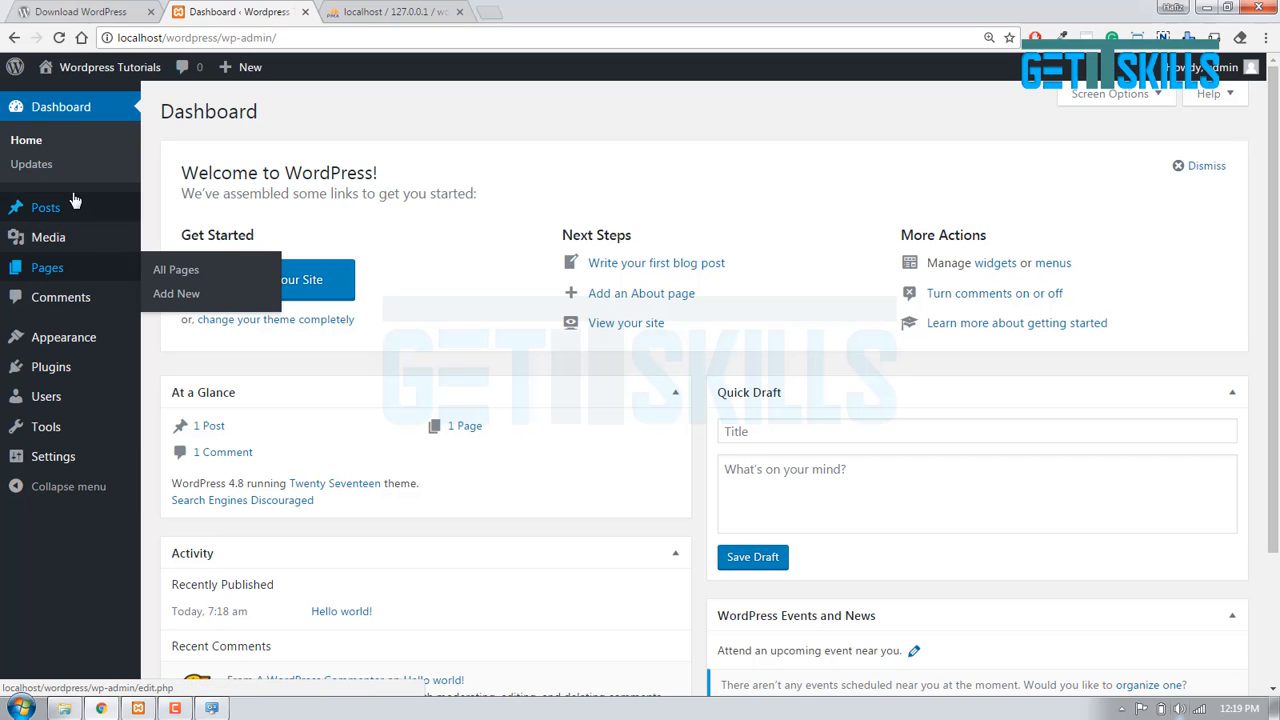
Open the Wordpress Tutorials front end in a new tab via Visit Site in the admin bar.
mouse_move(73, 208)
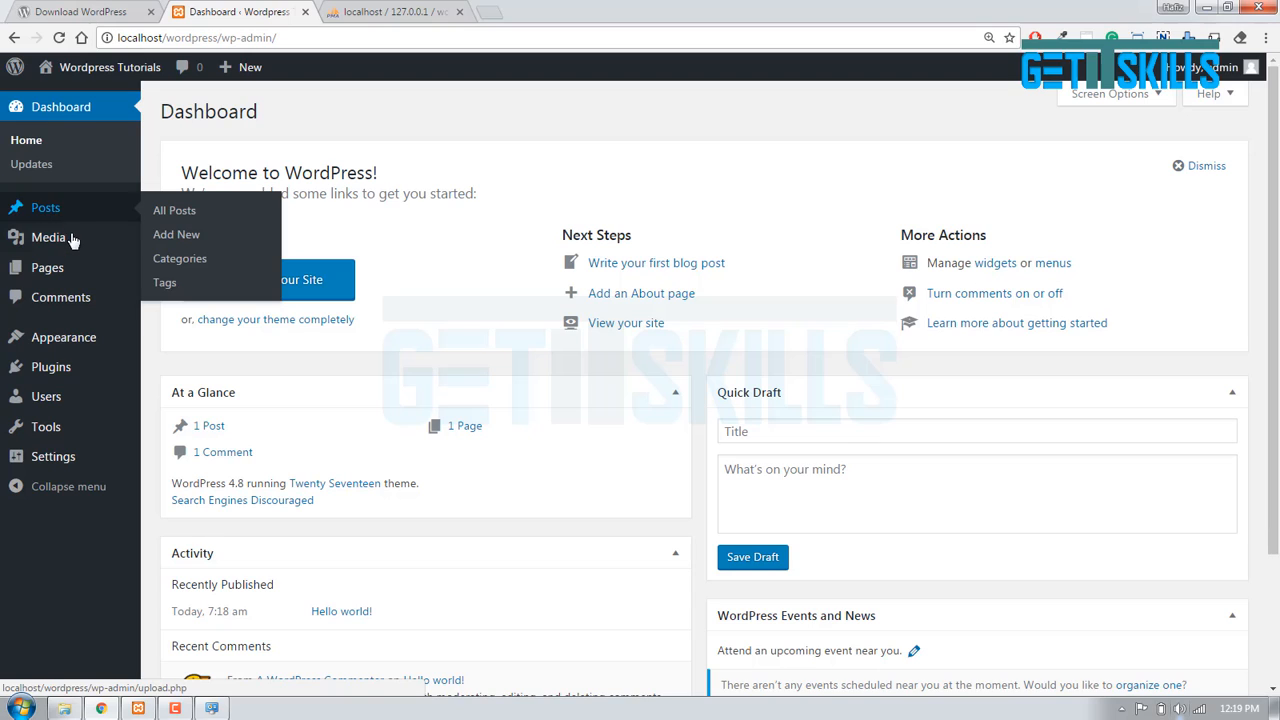
mouse_move(70, 277)
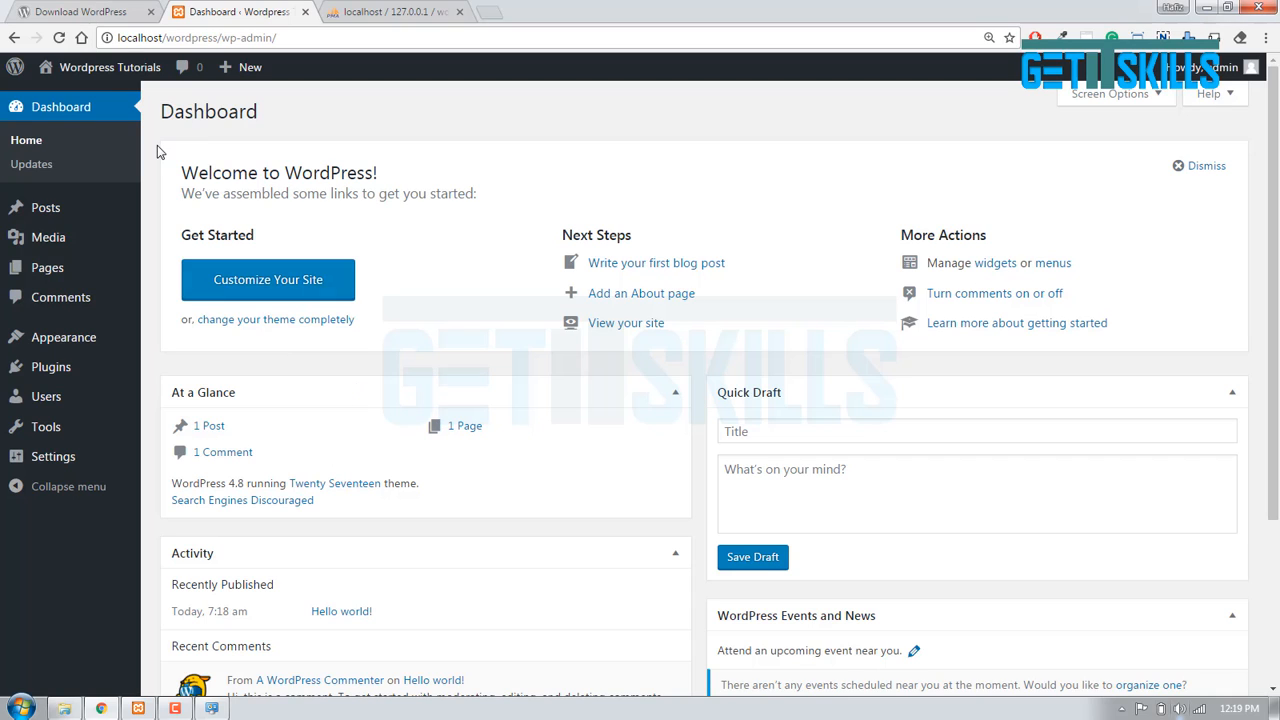
mouse_move(104, 78)
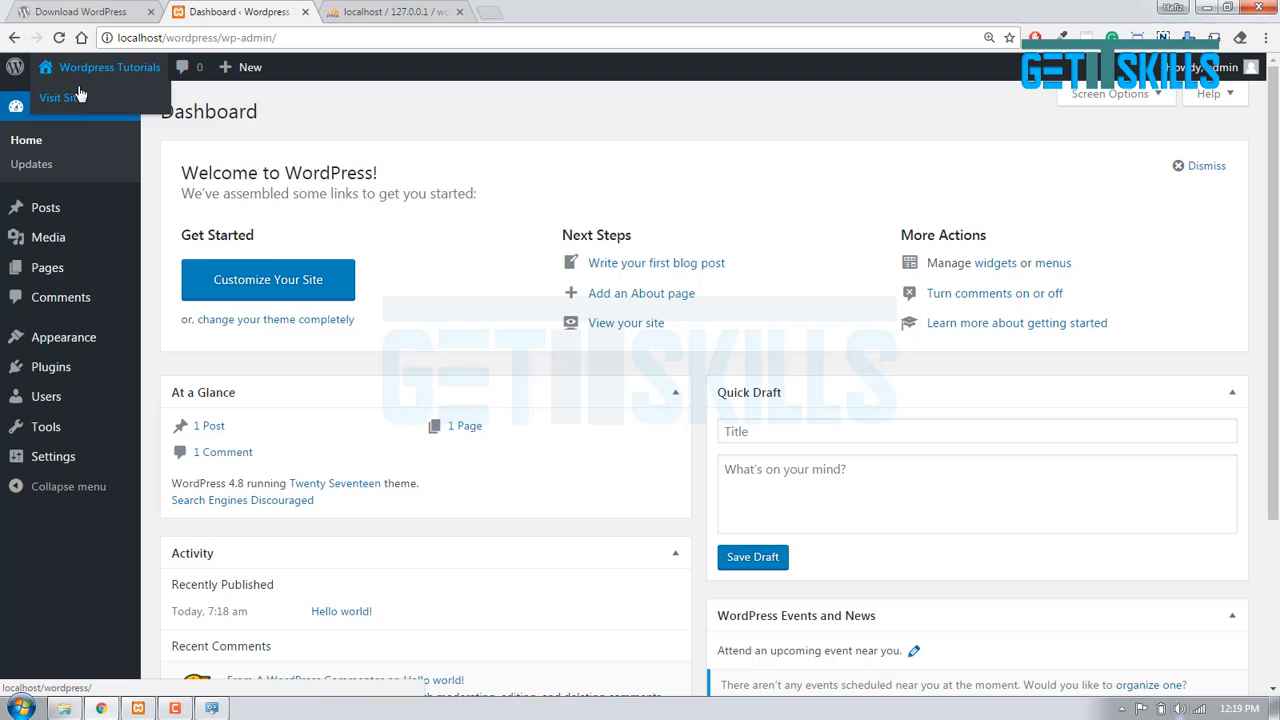
middle_click(71, 100)
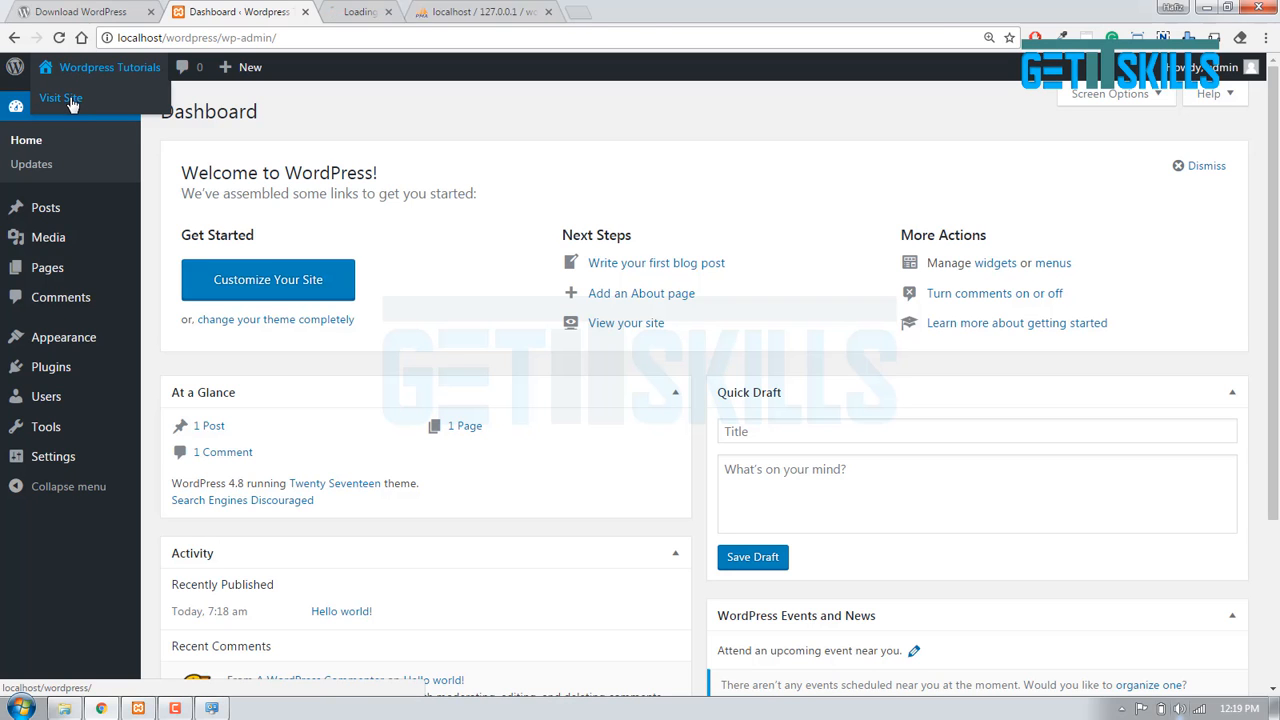
Switch to the Wordpress Tutorials tab and scroll through the front page with its Hello world! post.
click(407, 8)
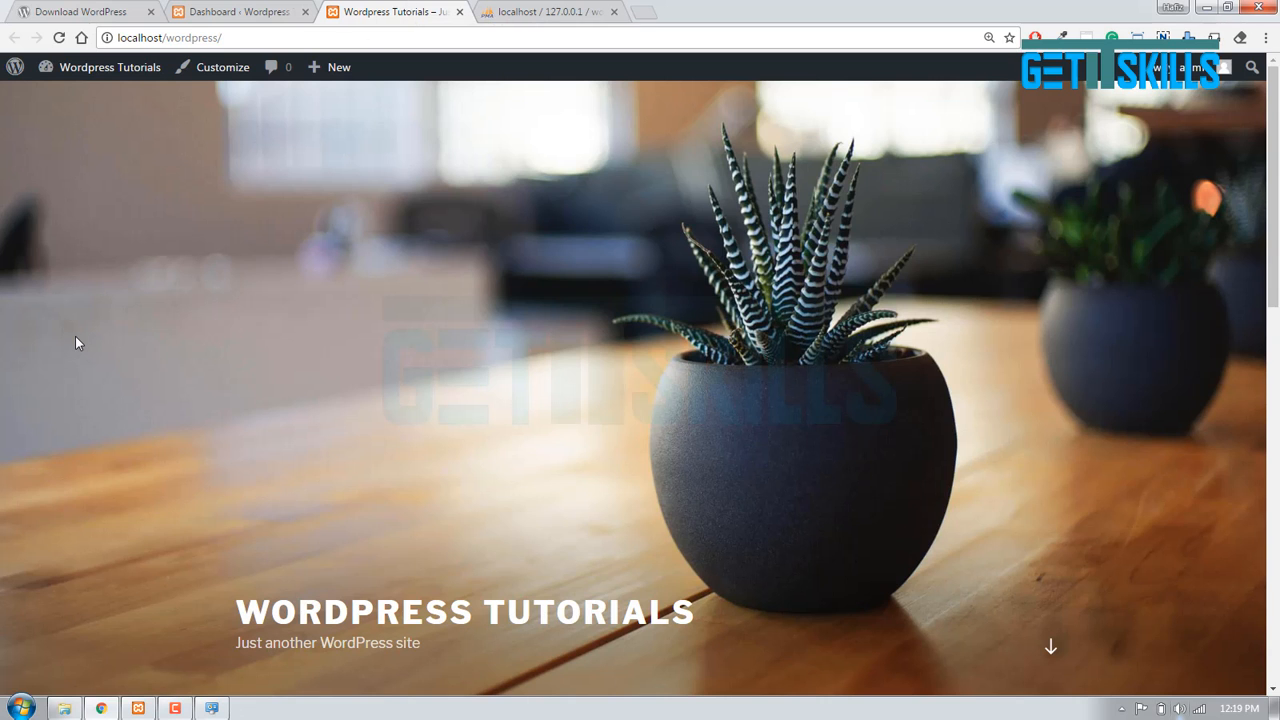
scroll(78, 343, down, 6)
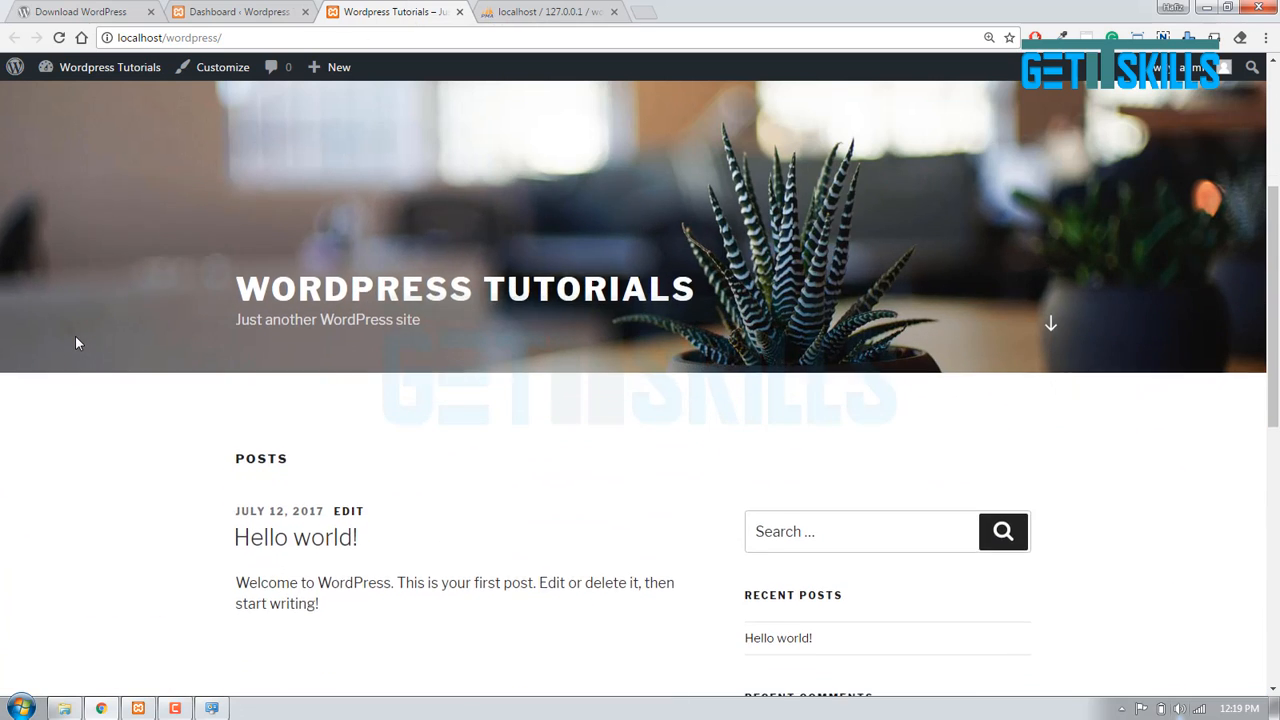
scroll(78, 343, down, 4)
scroll(78, 343, up, 3)
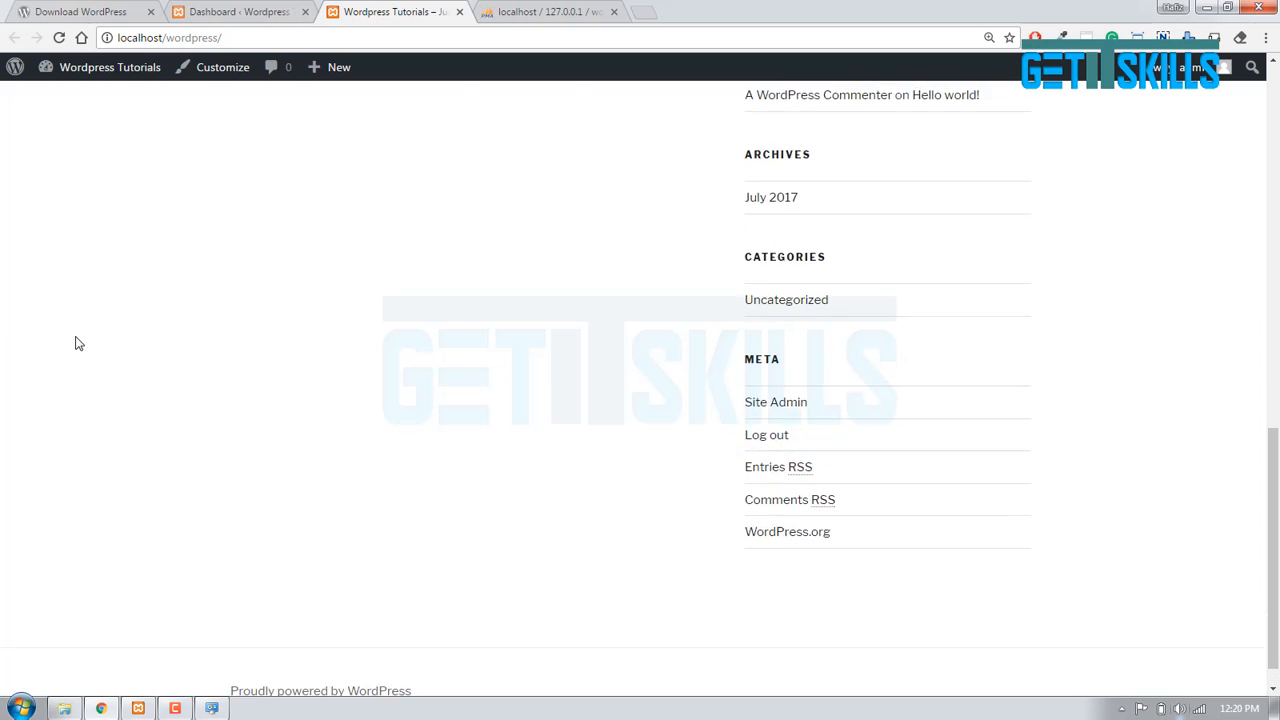
scroll(78, 343, up, 6)
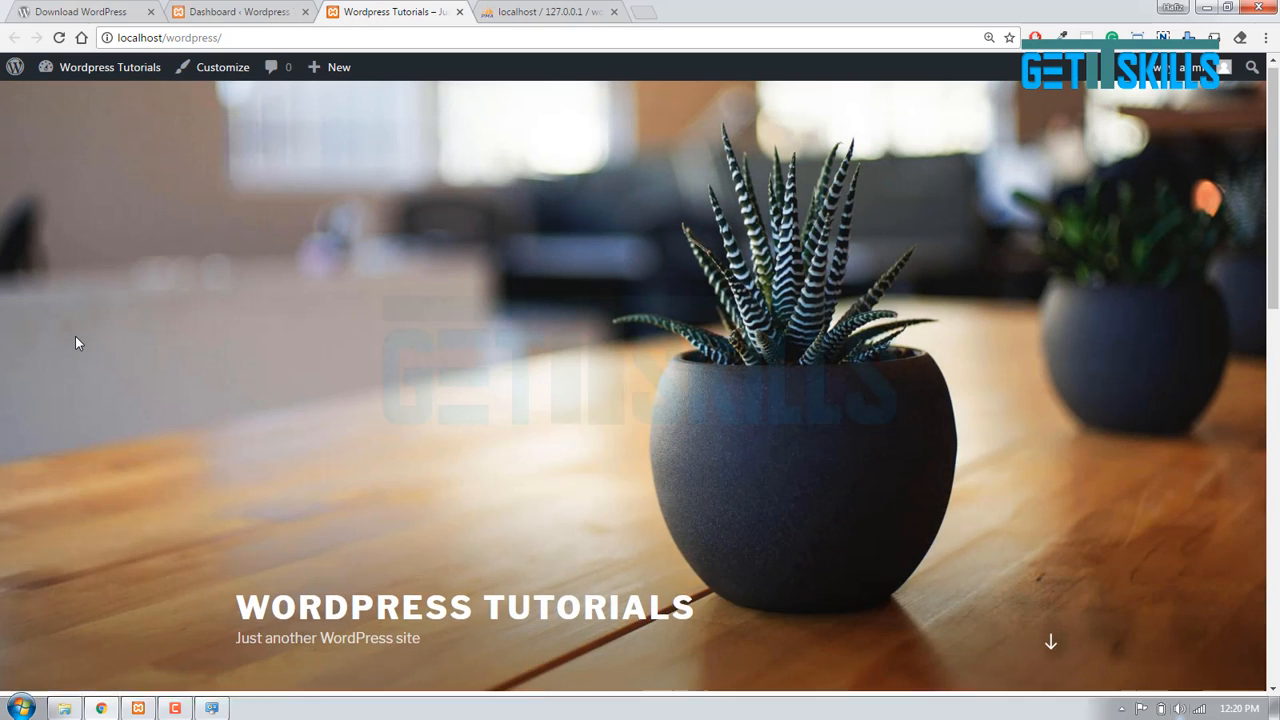
scroll(78, 343, down, 10)
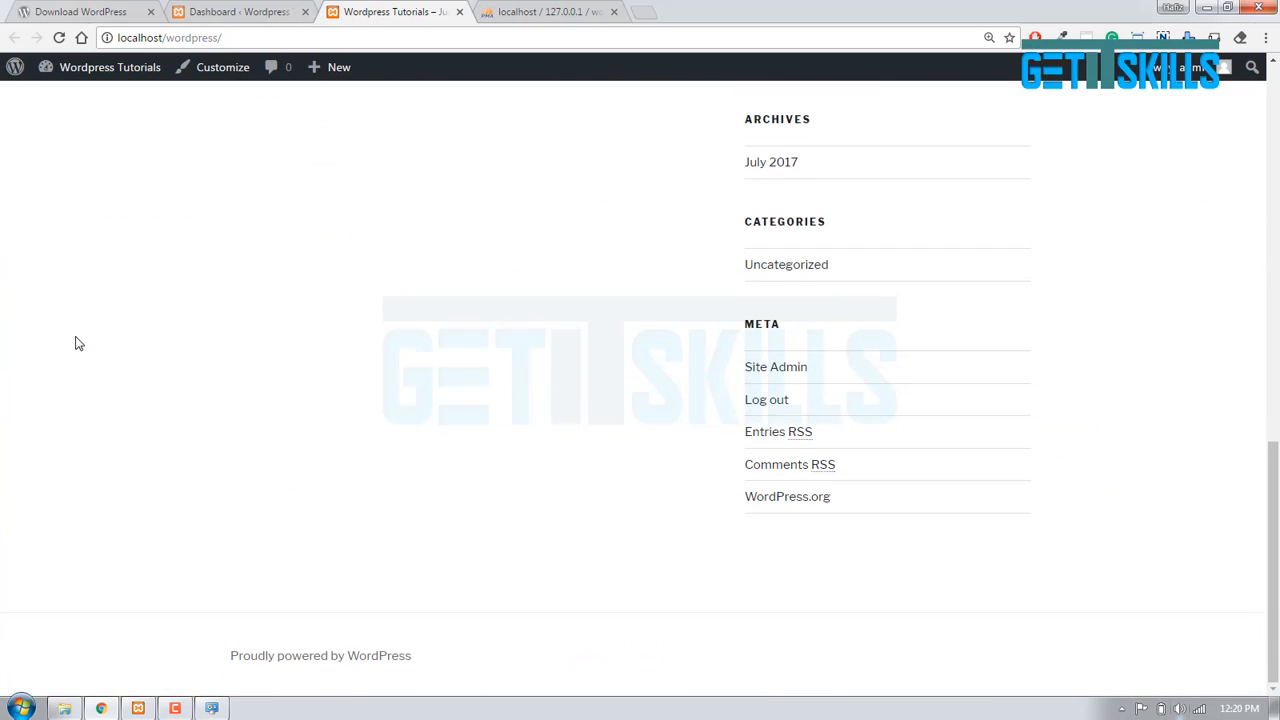
scroll(78, 343, up, 10)
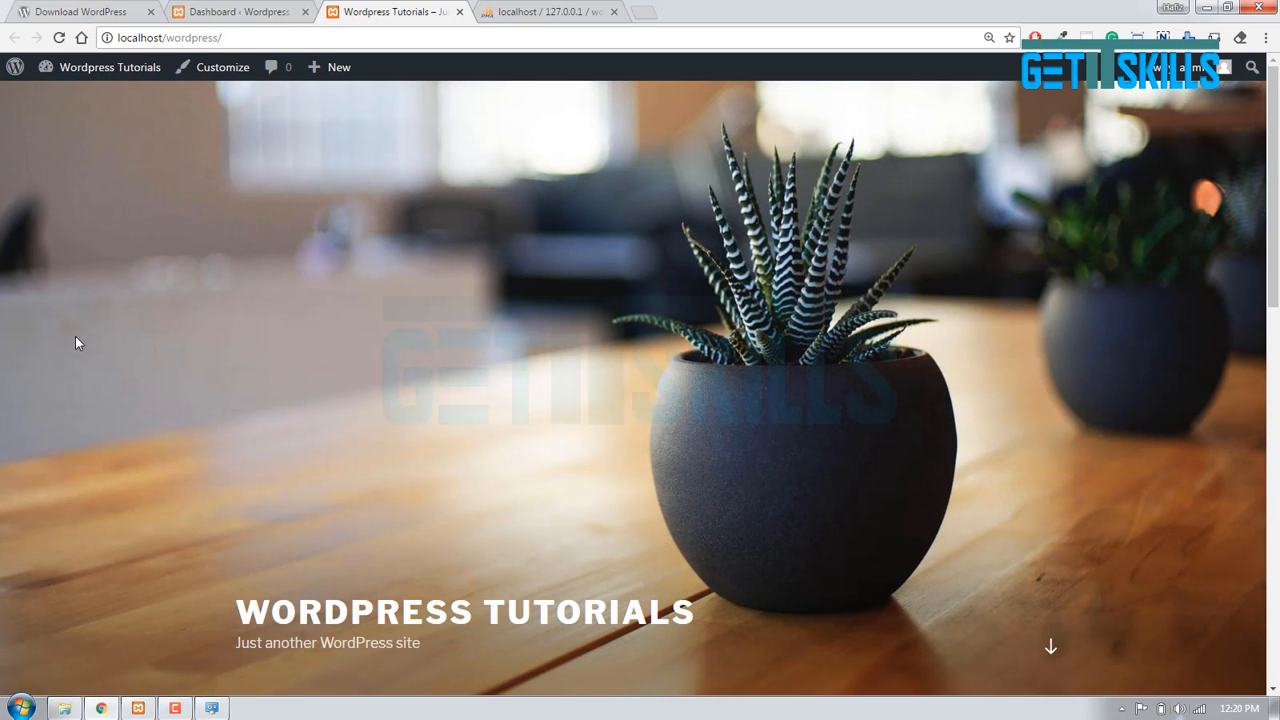
click(189, 8)
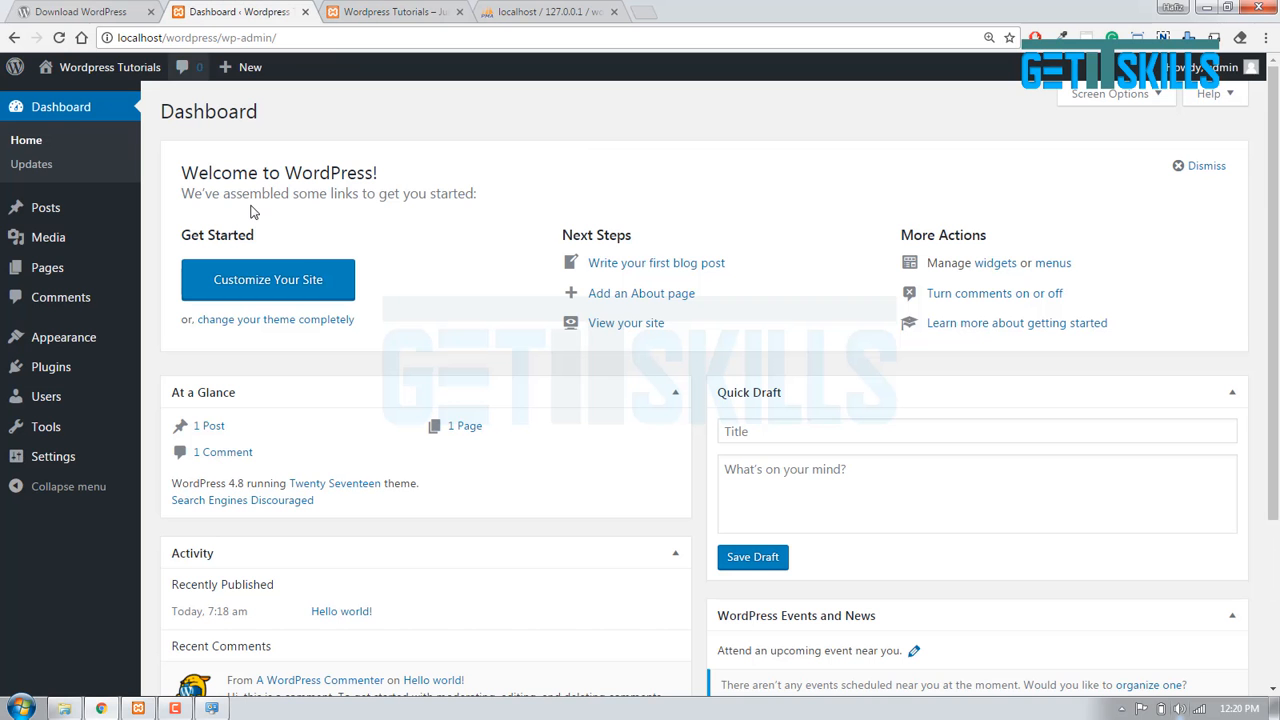
double_click(348, 172)
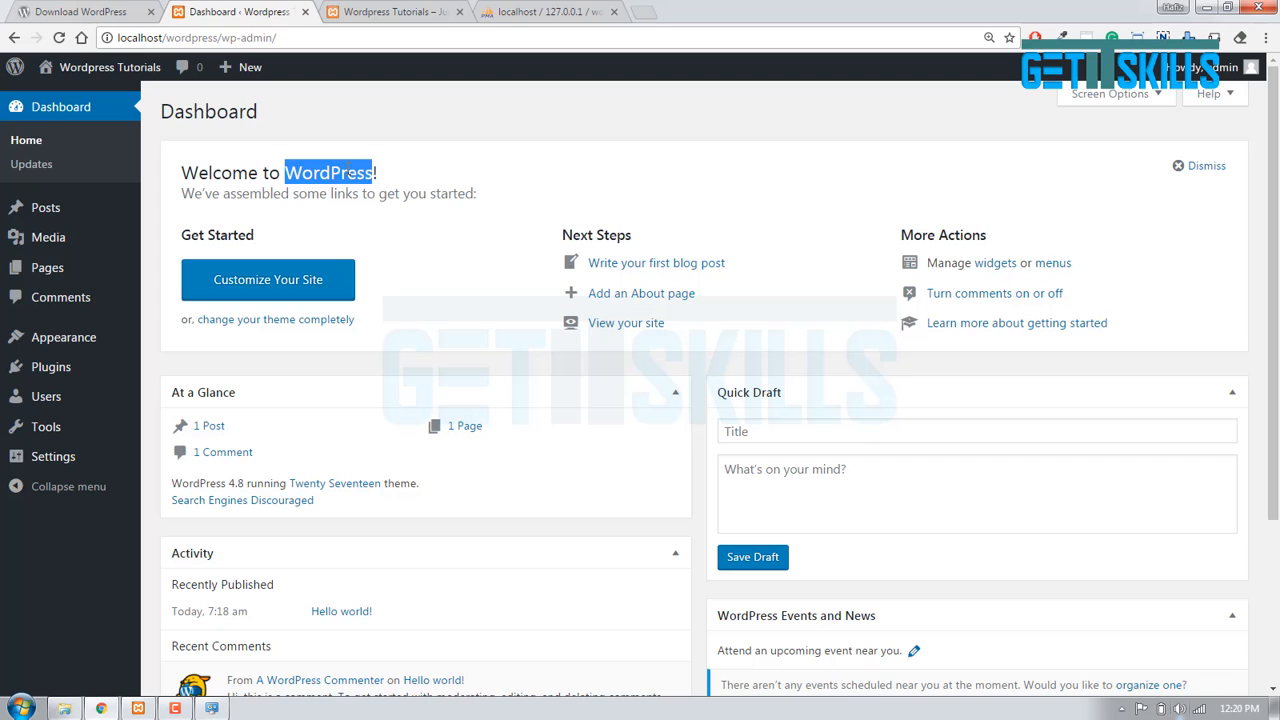
click(384, 148)
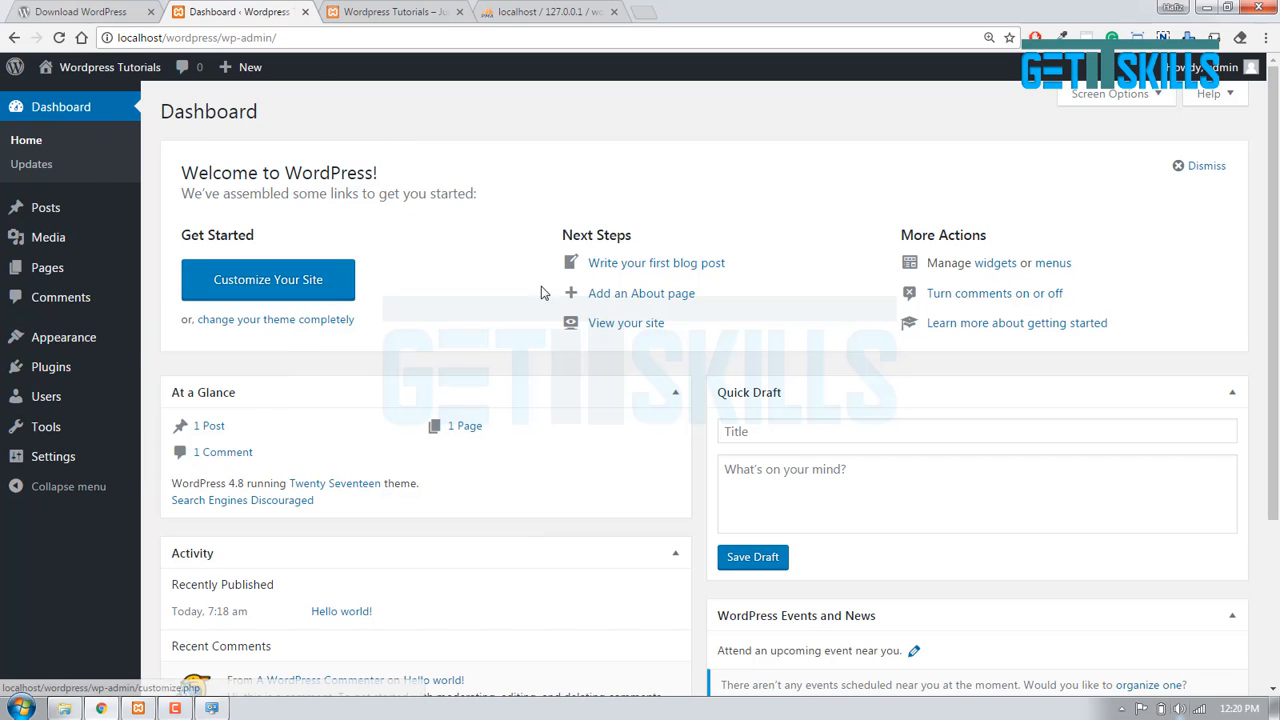
click(409, 10)
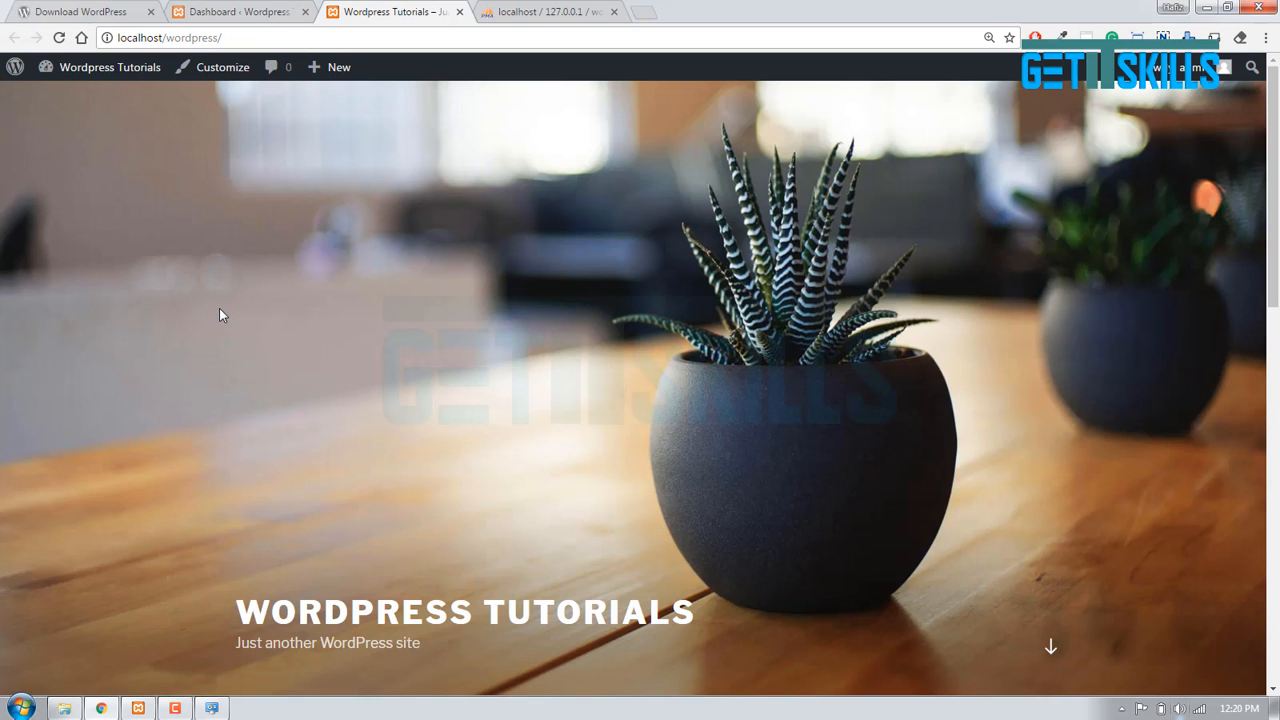
scroll(138, 370, down, 2)
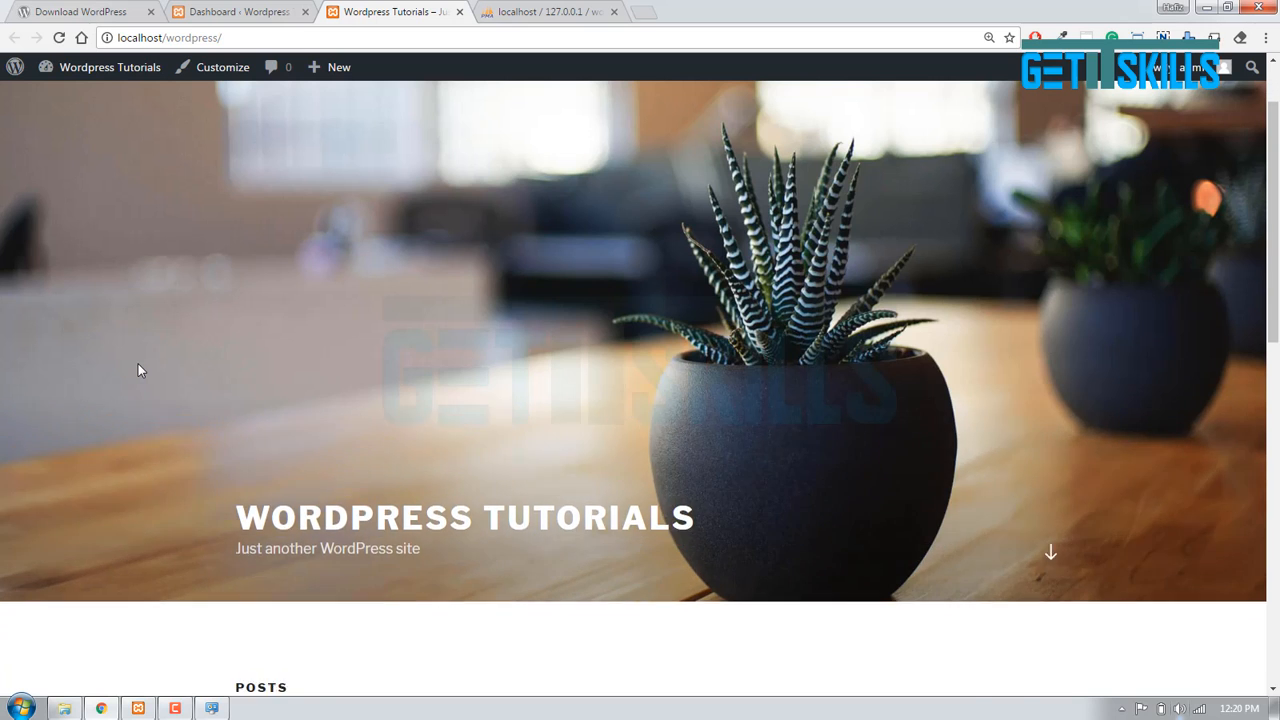
scroll(138, 370, up, 2)
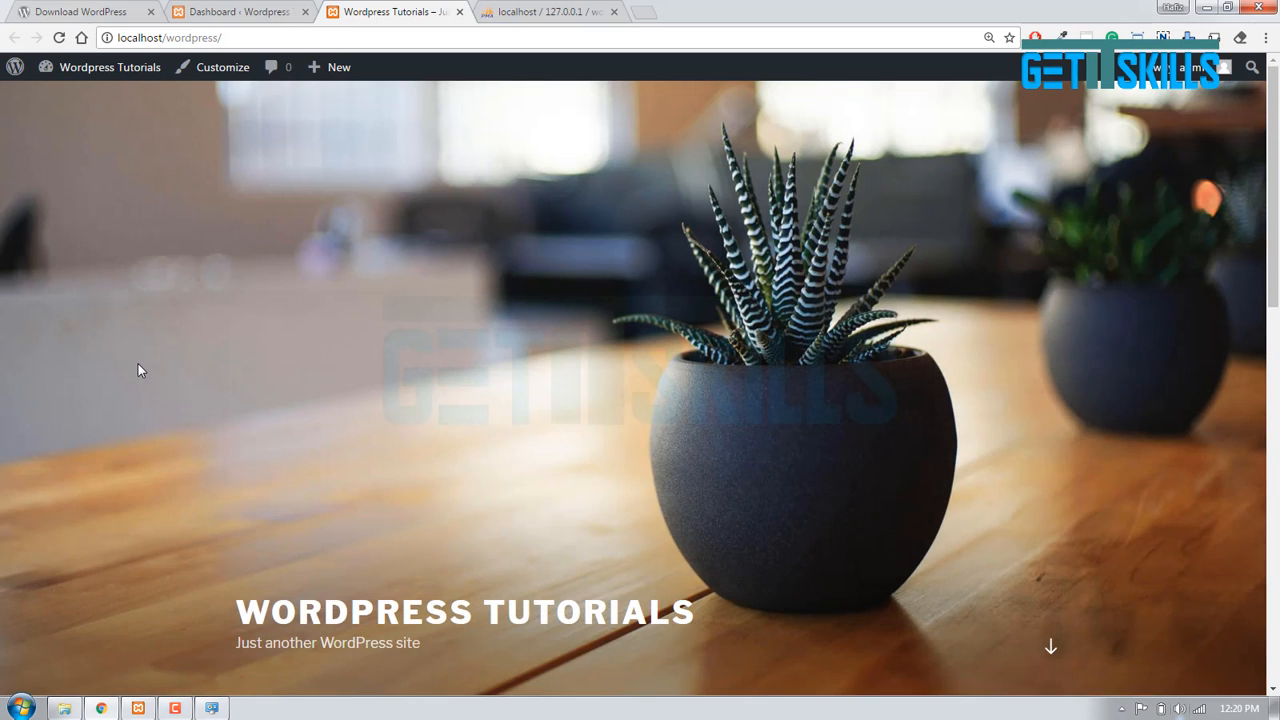
click(230, 11)
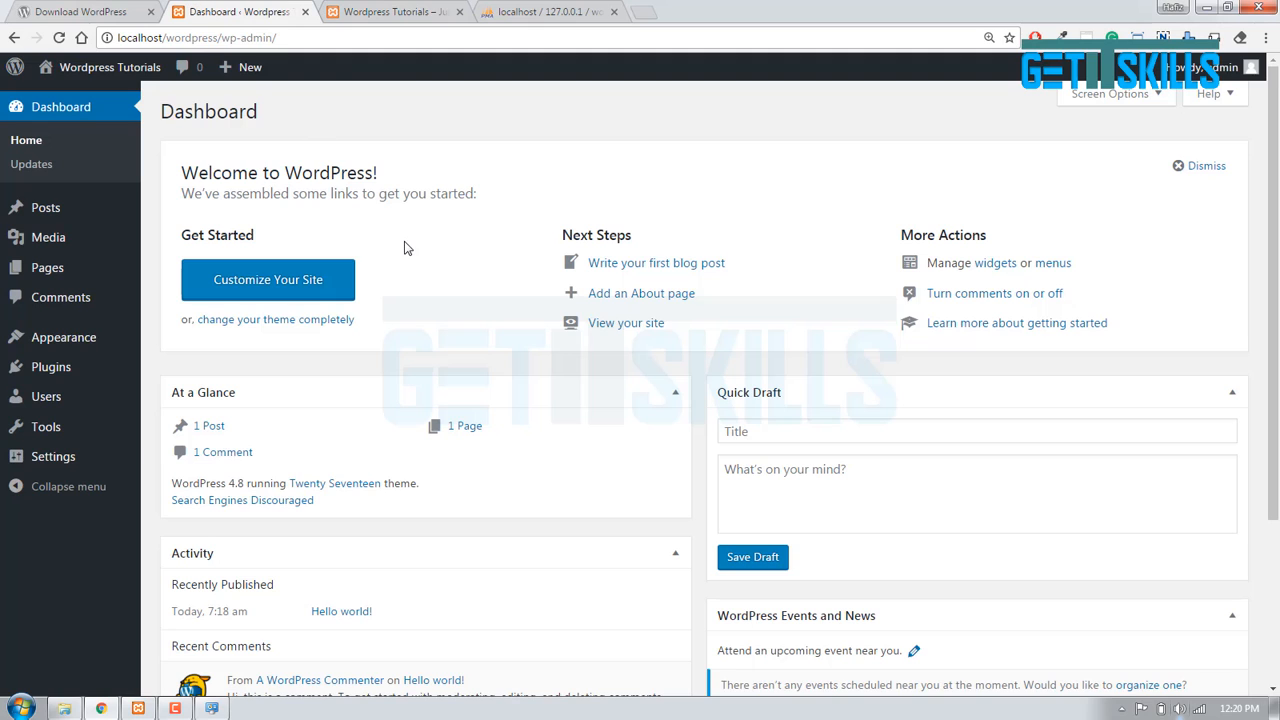